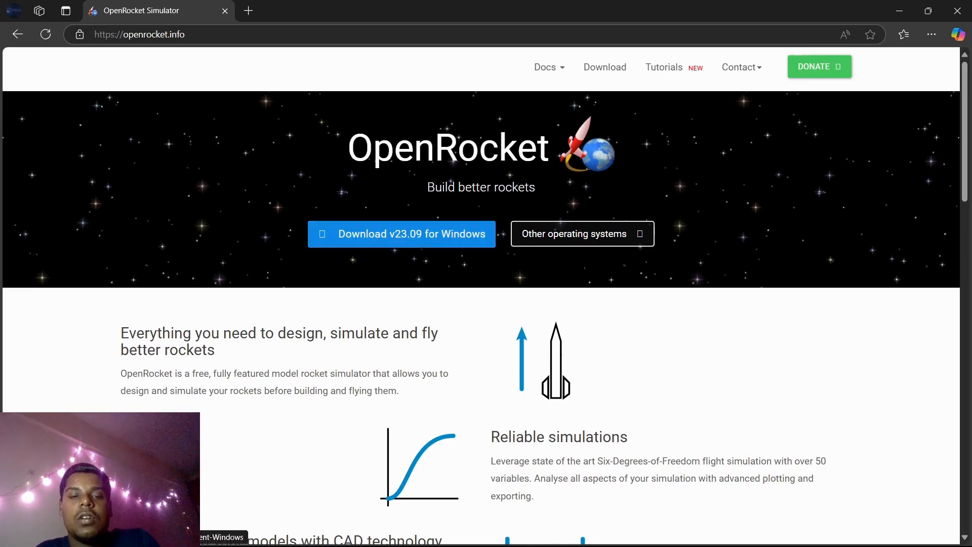
- Open the other operating systems download options on the OpenRocket site and choose the JAR version
{"action": "scroll", "coordinate": [401, 233], "scroll_direction": "down", "scroll_amount": 1}
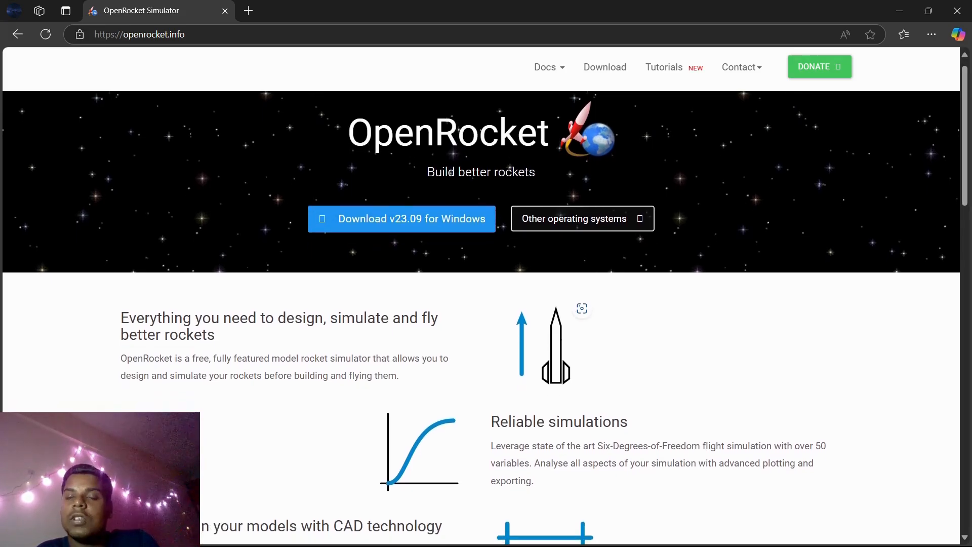
{"action": "left_click", "coordinate": [583, 218]}
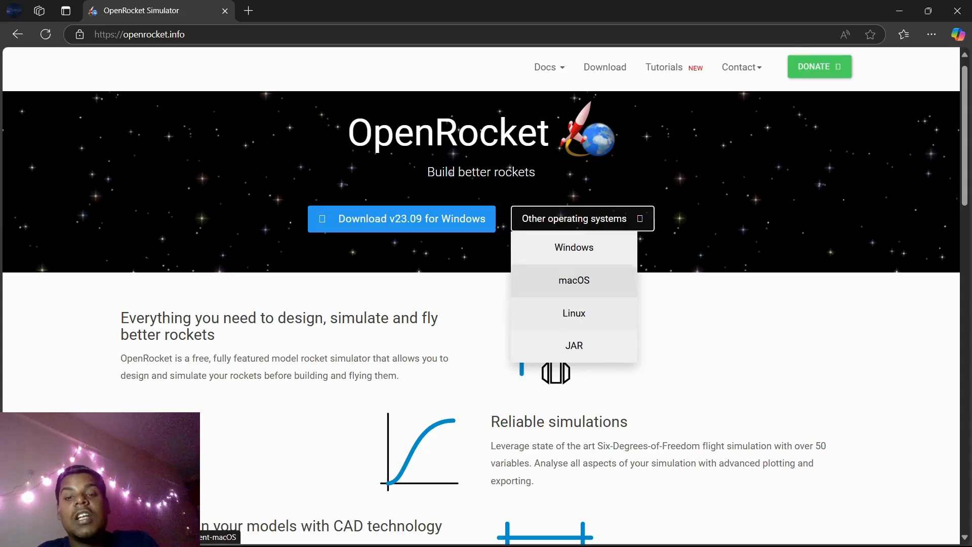
{"action": "left_click", "coordinate": [575, 345]}
- Scroll through the OpenRocket homepage to read its feature descriptions, documentation and community sections
{"action": "scroll", "coordinate": [481, 304], "scroll_direction": "down", "scroll_amount": 1}
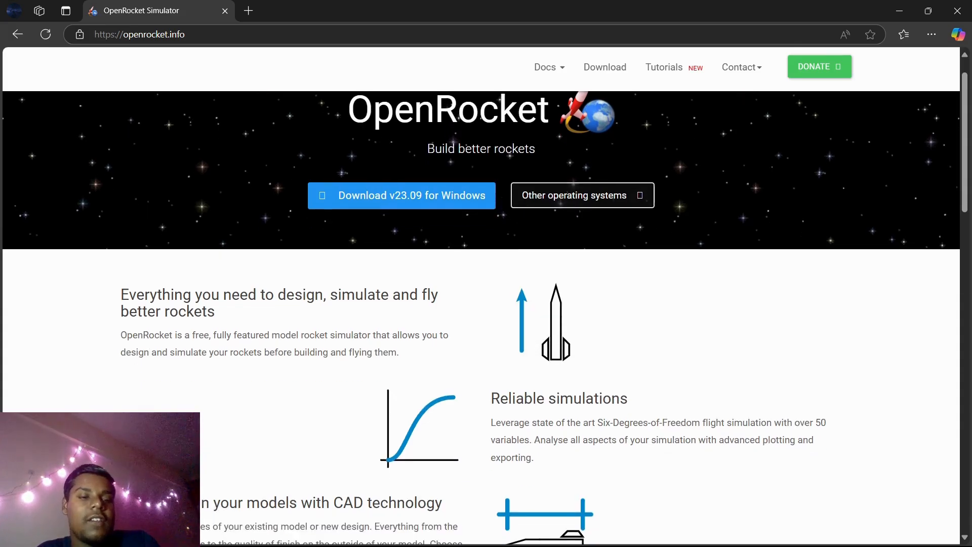
{"action": "scroll", "coordinate": [481, 304], "scroll_direction": "down", "scroll_amount": 1}
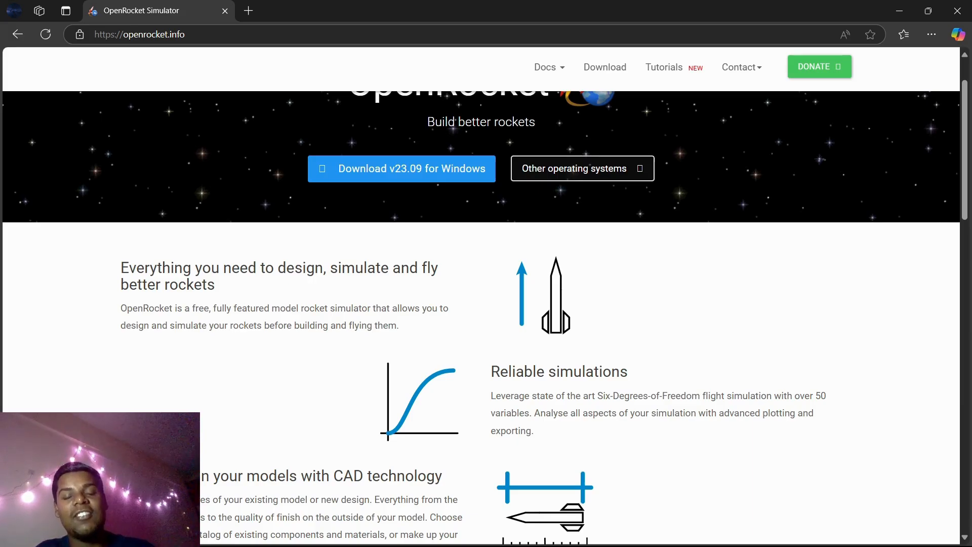
{"action": "scroll", "coordinate": [481, 313], "scroll_direction": "down", "scroll_amount": 1}
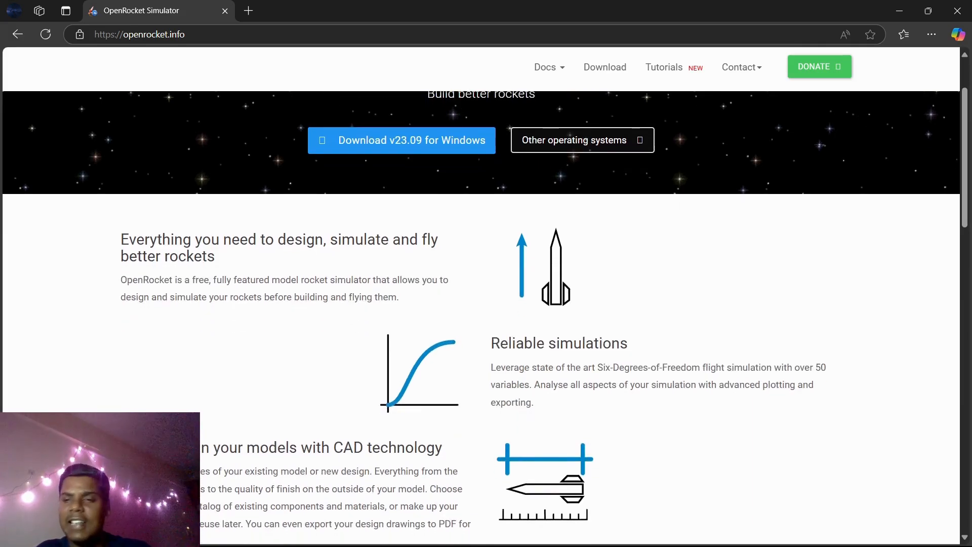
{"action": "scroll", "coordinate": [481, 314], "scroll_direction": "down", "scroll_amount": 2}
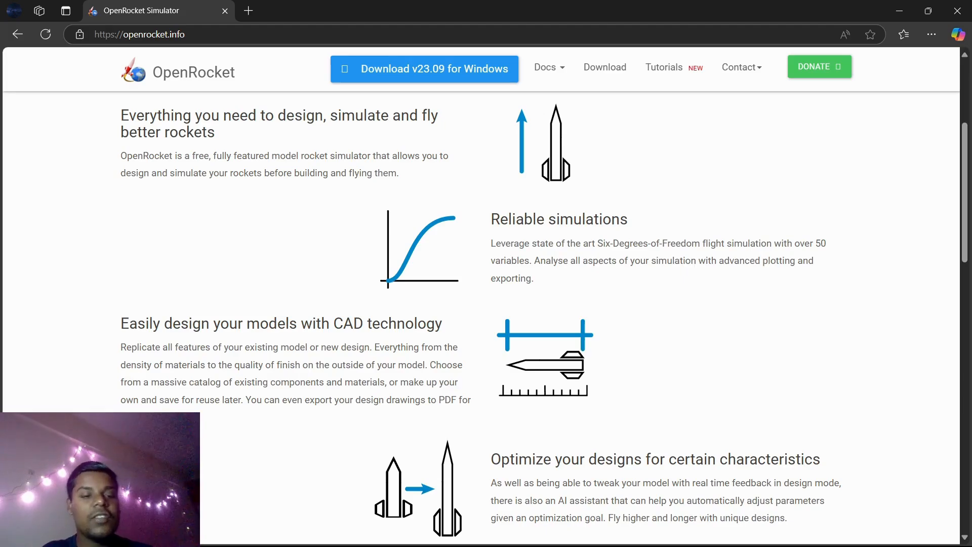
{"action": "scroll", "coordinate": [544, 319], "scroll_direction": "down", "scroll_amount": 1}
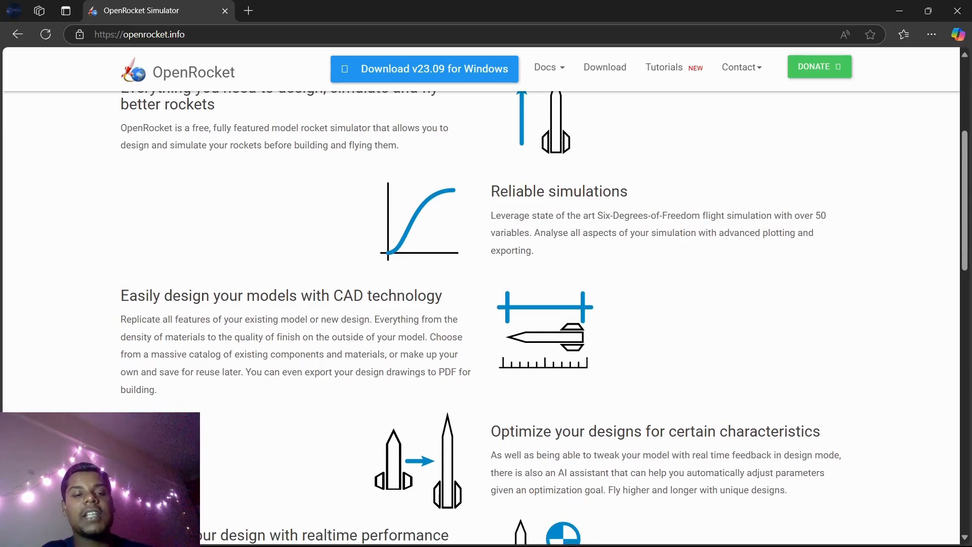
{"action": "scroll", "coordinate": [544, 319], "scroll_direction": "down", "scroll_amount": 1}
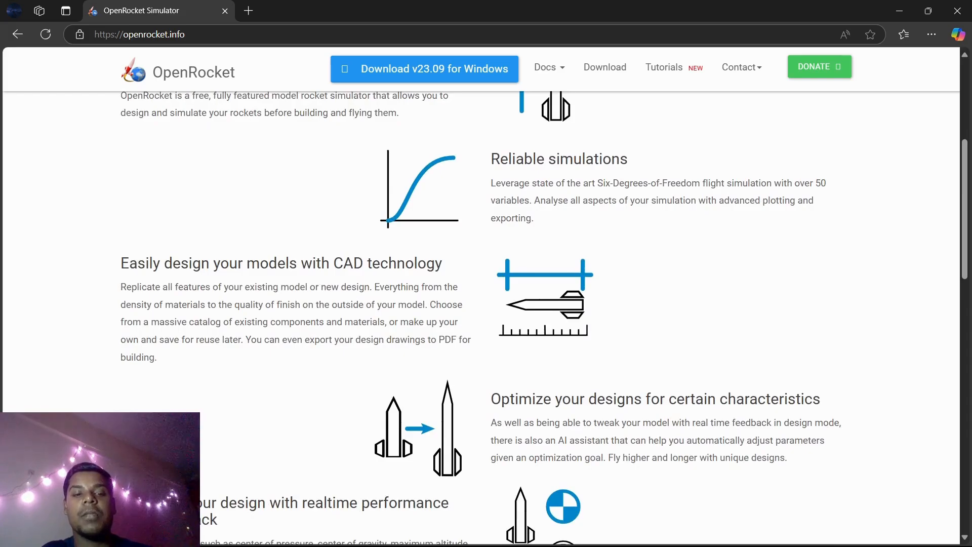
{"action": "scroll", "coordinate": [544, 319], "scroll_direction": "down", "scroll_amount": 3}
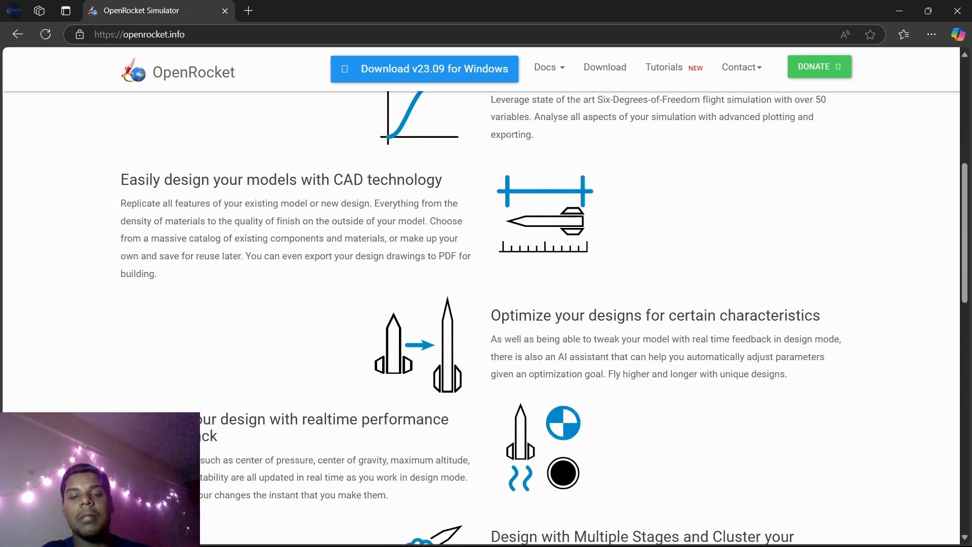
{"action": "scroll", "coordinate": [544, 319], "scroll_direction": "down", "scroll_amount": 4}
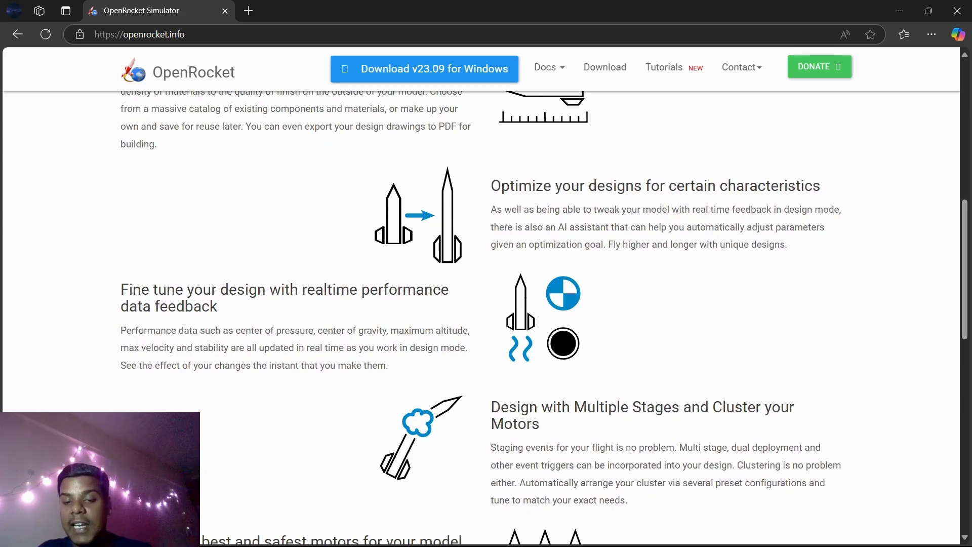
{"action": "scroll", "coordinate": [481, 319], "scroll_direction": "down", "scroll_amount": 1}
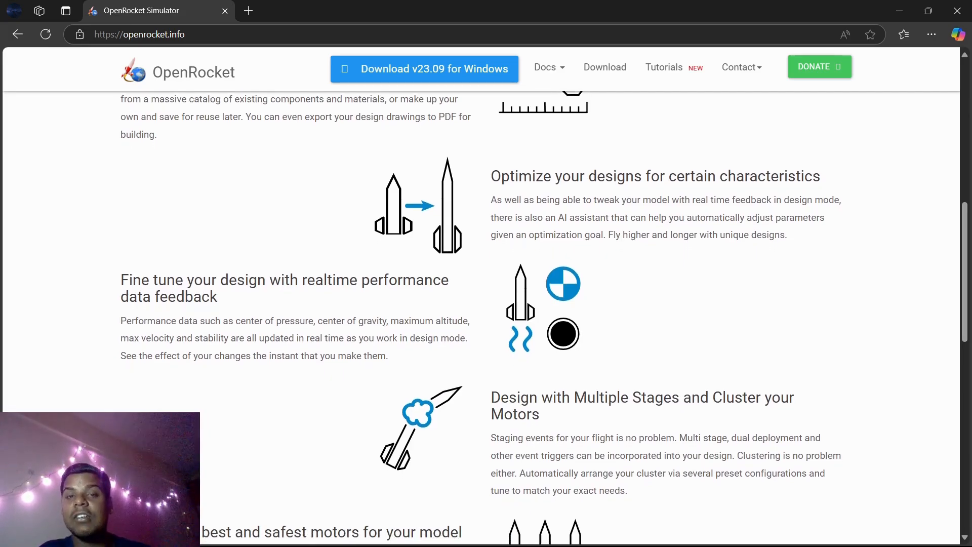
{"action": "scroll", "coordinate": [481, 319], "scroll_direction": "down", "scroll_amount": 4}
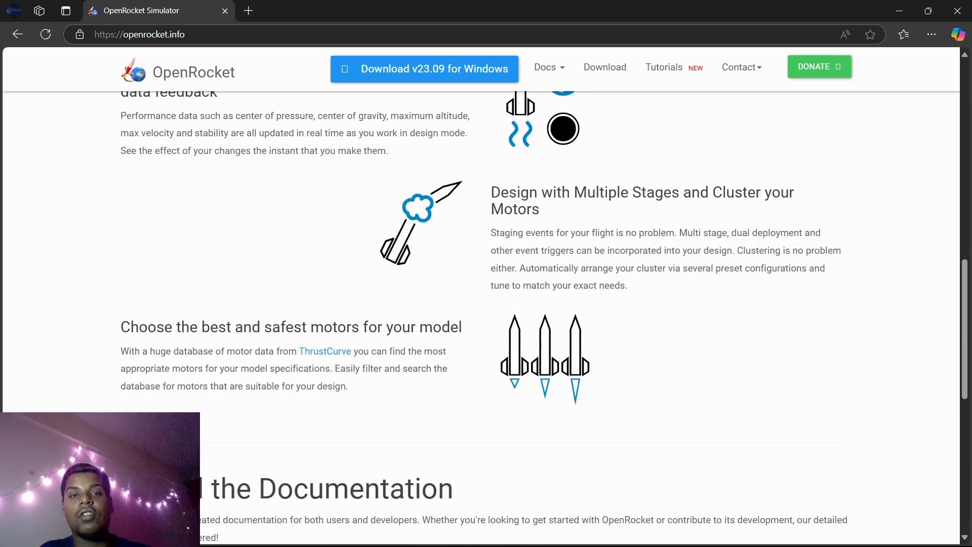
{"action": "scroll", "coordinate": [283, 375], "scroll_direction": "down", "scroll_amount": 2}
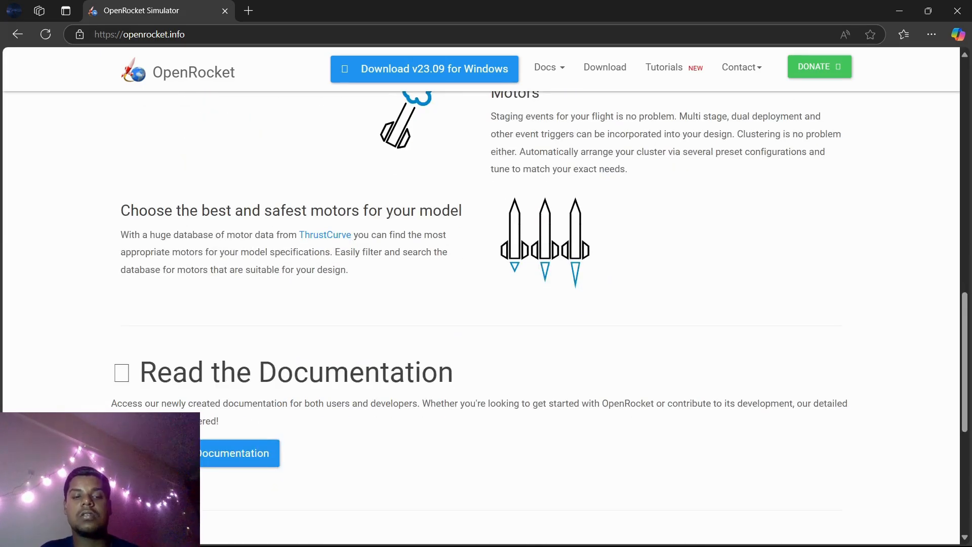
{"action": "scroll", "coordinate": [481, 304], "scroll_direction": "down", "scroll_amount": 5}
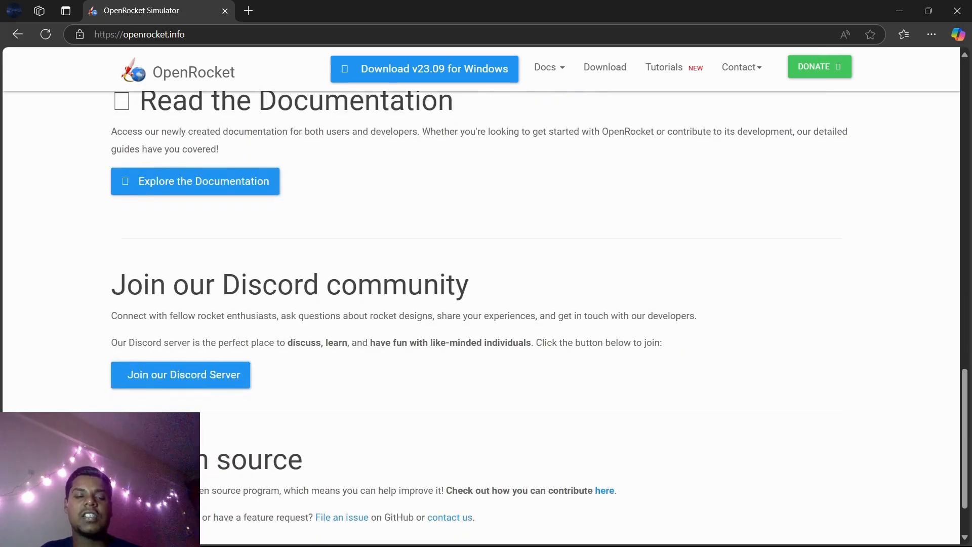
{"action": "scroll", "coordinate": [486, 303], "scroll_direction": "down", "scroll_amount": 2}
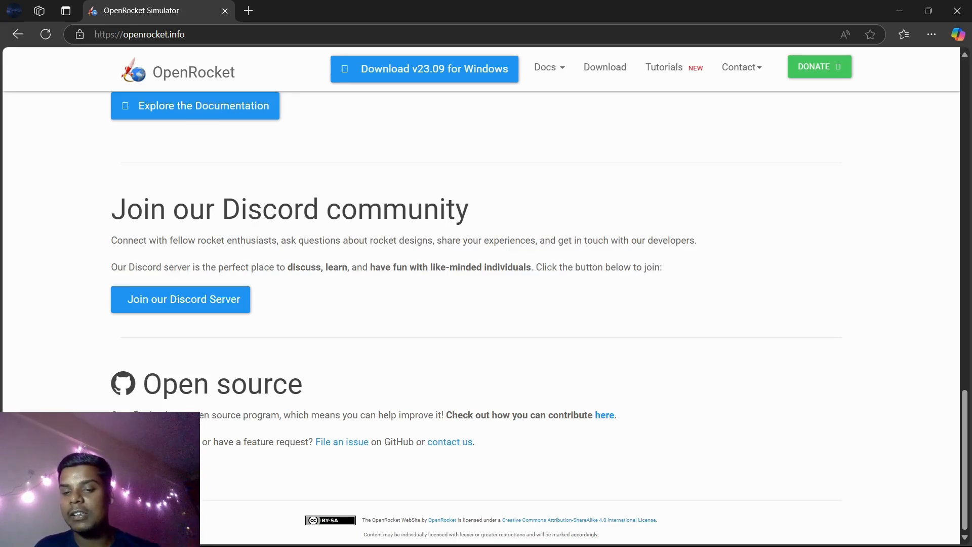
- Switch to the open Rocket design window and browse the Rocket design, Motors & Configuration and Flight simulations tabs
{"action": "mouse_move", "coordinate": [683, 532]}
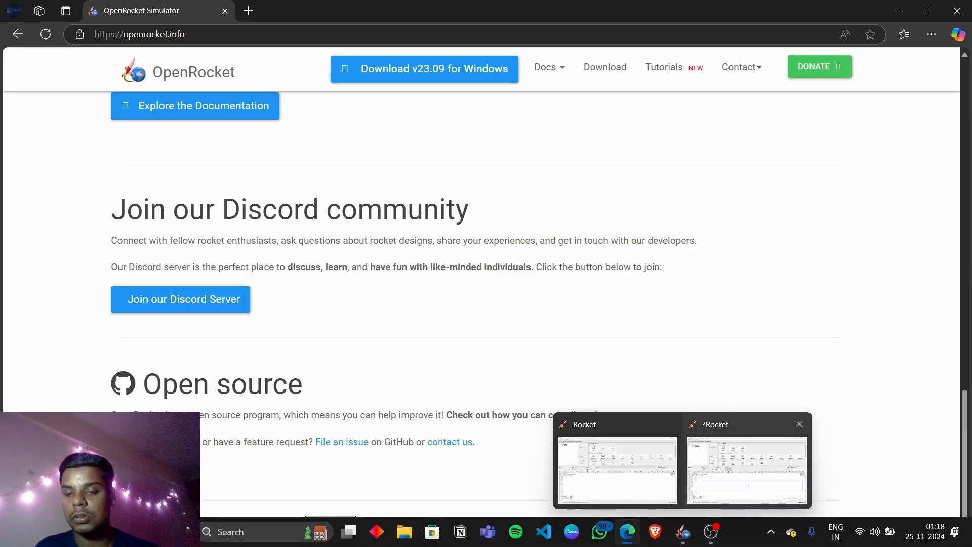
{"action": "left_click", "coordinate": [617, 470]}
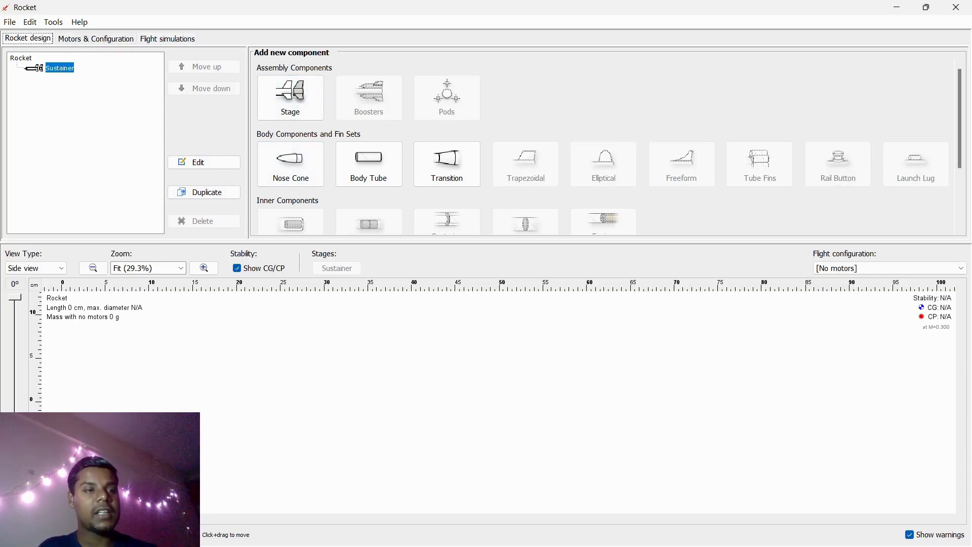
{"action": "left_click", "coordinate": [96, 39]}
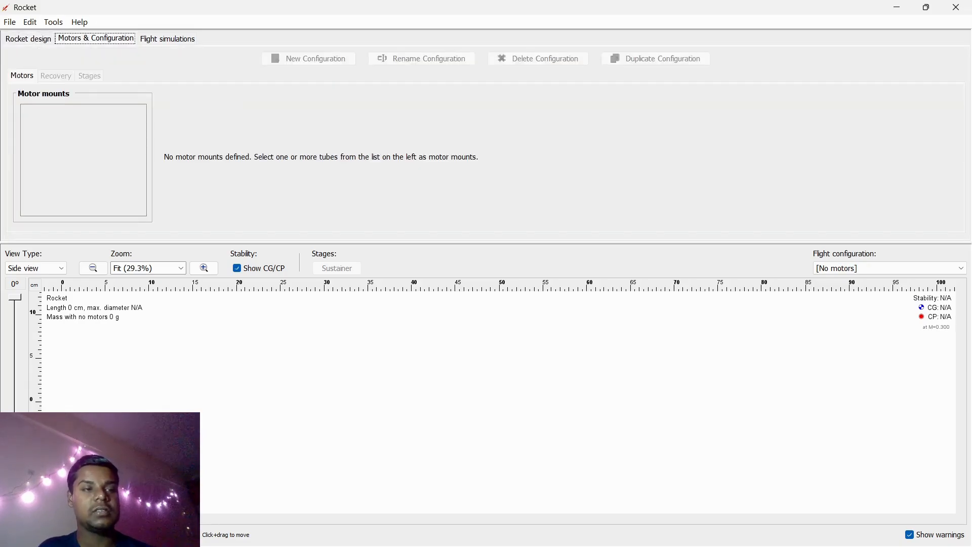
{"action": "left_click", "coordinate": [28, 39]}
{"action": "left_click", "coordinate": [95, 39]}
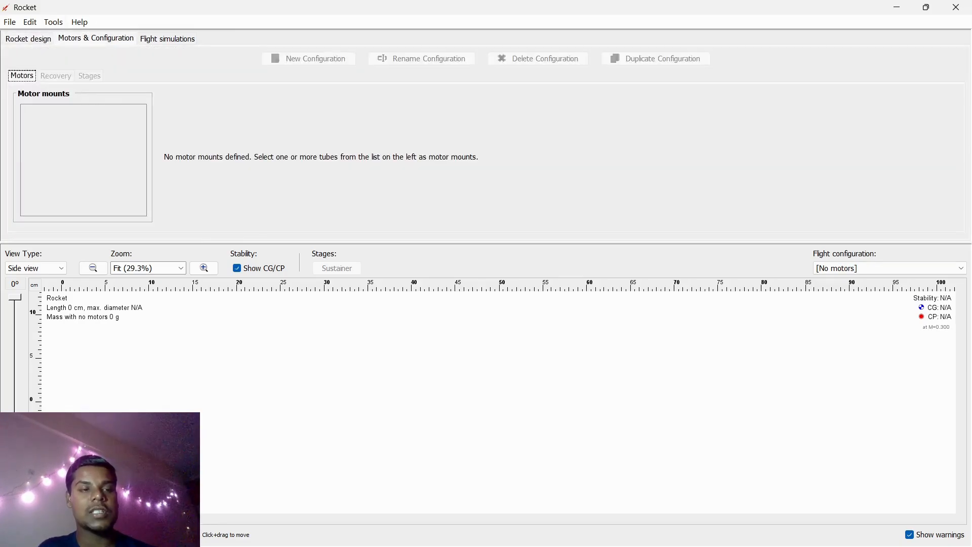
{"action": "left_click", "coordinate": [167, 38]}
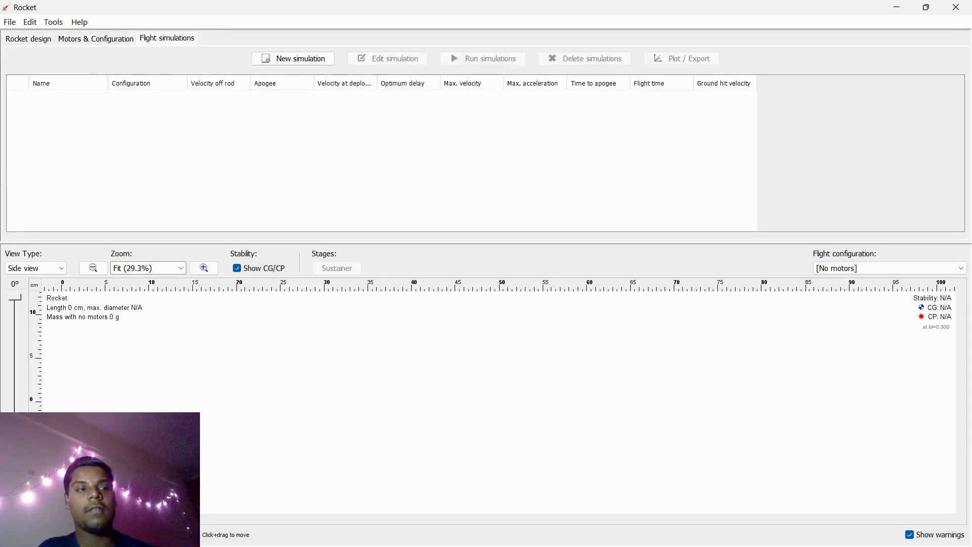
{"action": "left_click", "coordinate": [95, 39]}
{"action": "left_click", "coordinate": [95, 38]}
{"action": "left_click", "coordinate": [167, 39]}
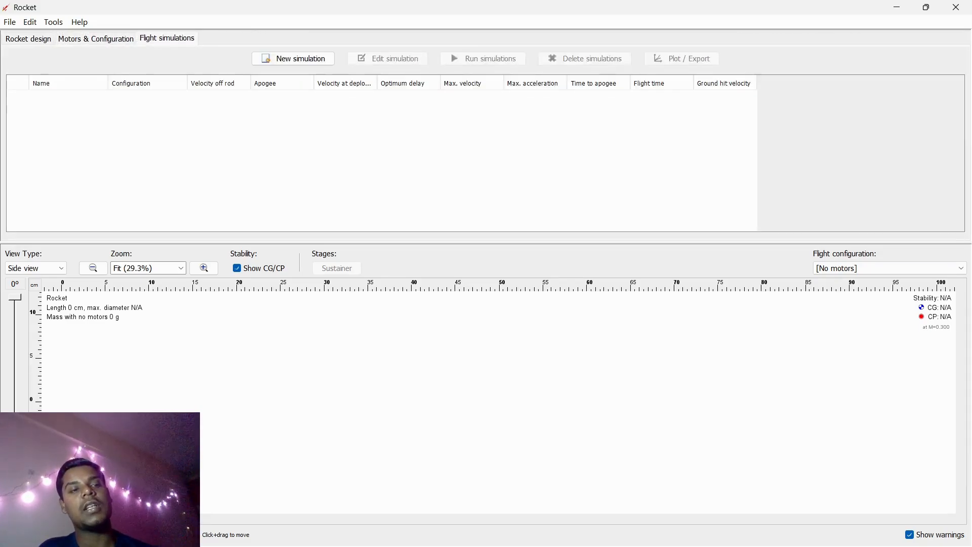
{"action": "left_click", "coordinate": [96, 38]}
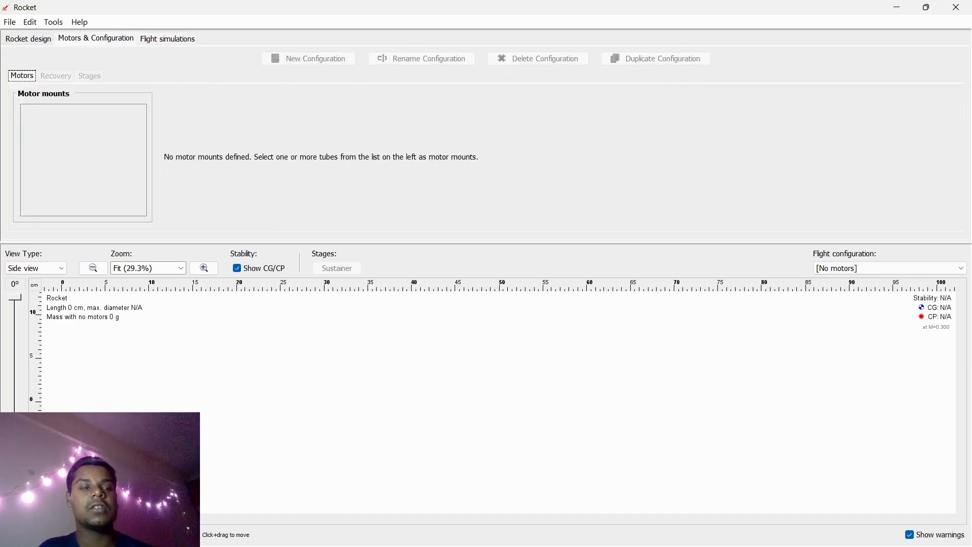
{"action": "left_click", "coordinate": [28, 38]}
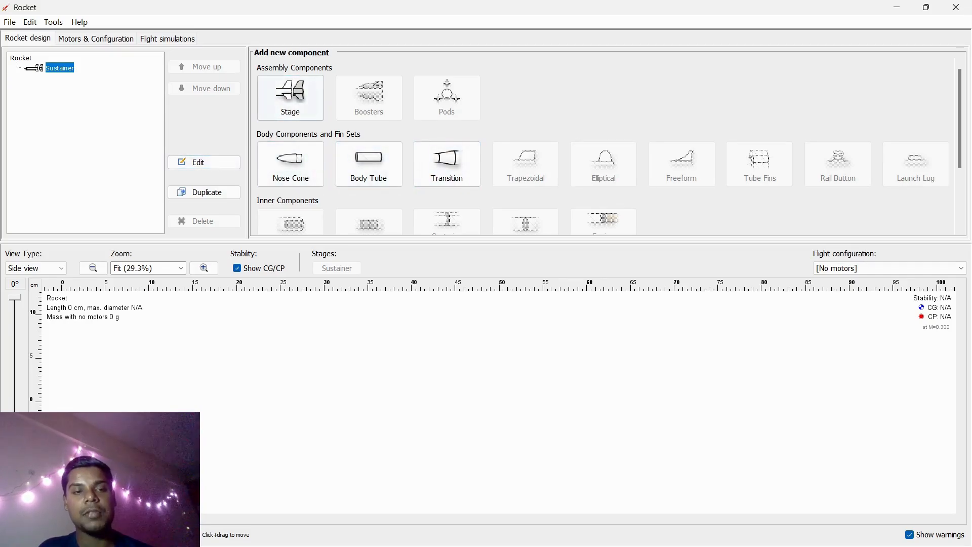
- Review the available components in the add-new-component list and add a Nose Cone to the sustainer
{"action": "scroll", "coordinate": [608, 147], "scroll_direction": "down", "scroll_amount": 3}
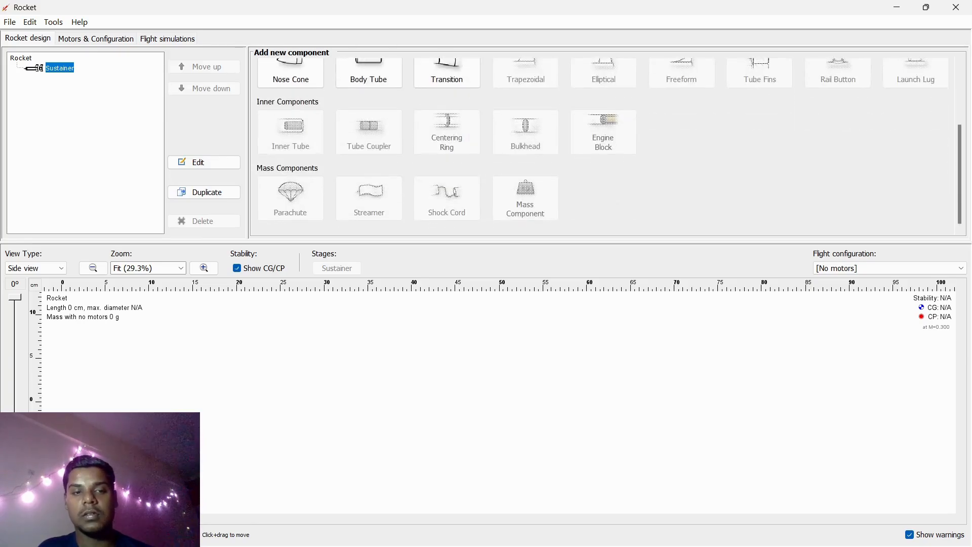
{"action": "scroll", "coordinate": [607, 147], "scroll_direction": "up", "scroll_amount": 3}
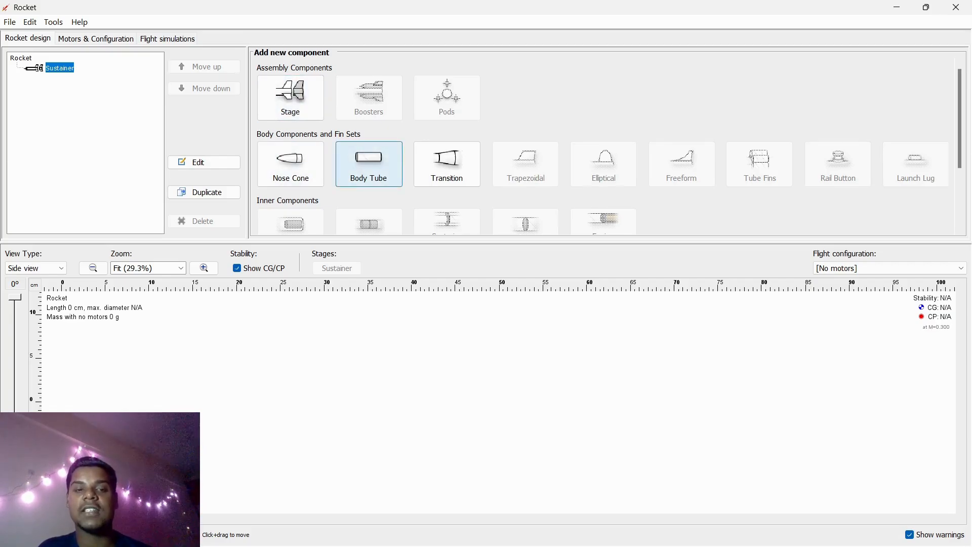
{"action": "scroll", "coordinate": [369, 162], "scroll_direction": "down", "scroll_amount": 3}
{"action": "scroll", "coordinate": [369, 162], "scroll_direction": "down", "scroll_amount": 1}
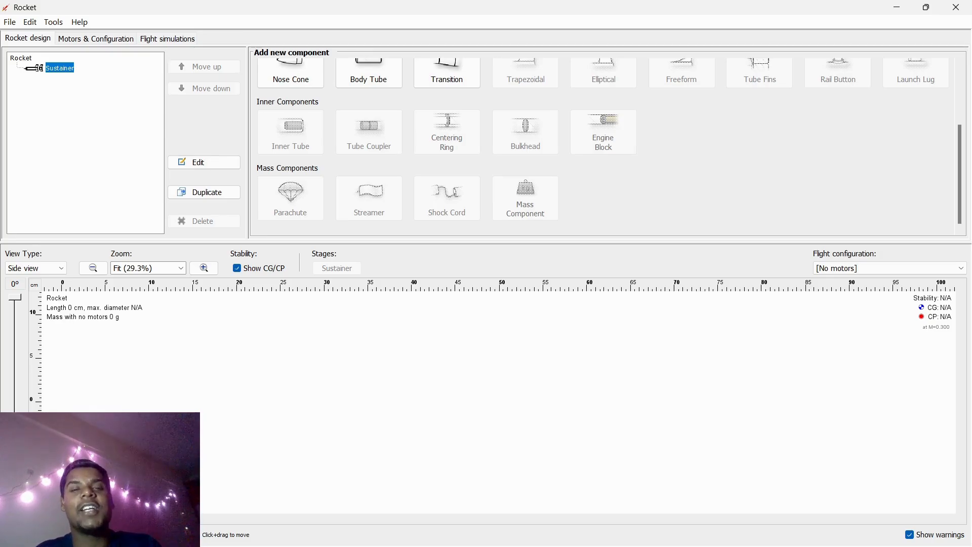
{"action": "scroll", "coordinate": [609, 142], "scroll_direction": "up", "scroll_amount": 3}
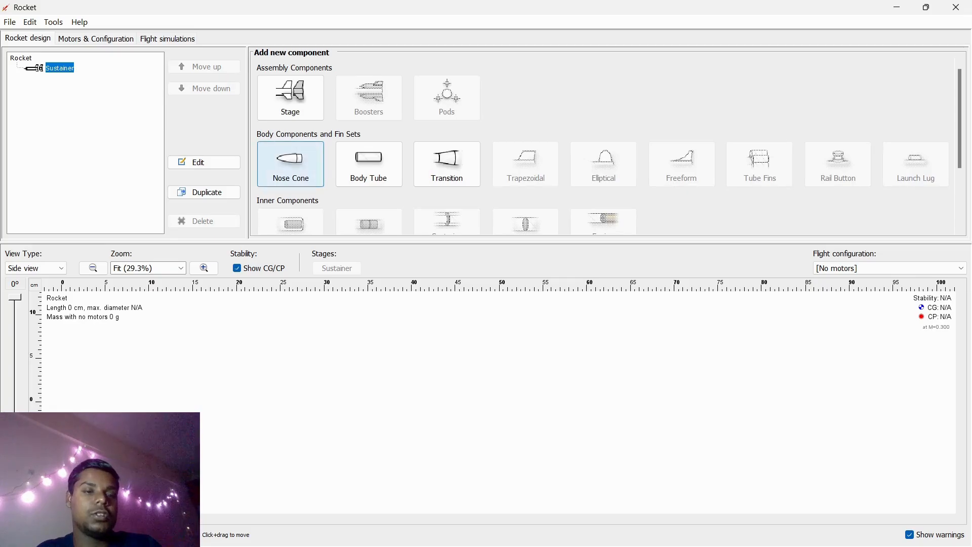
{"action": "left_click", "coordinate": [290, 164]}
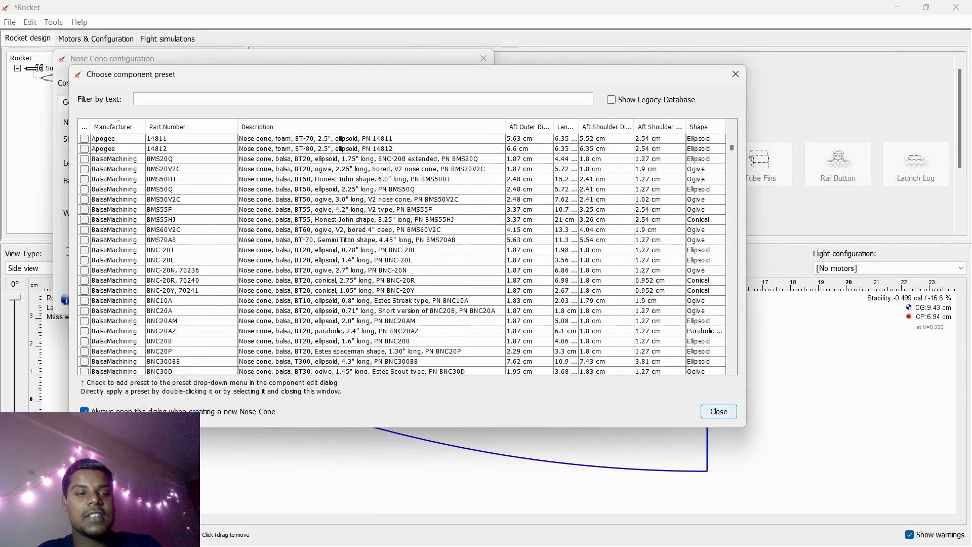
- Scroll through the nose cone component preset list to examine the available manufacturers and parts
{"action": "scroll", "coordinate": [402, 249], "scroll_direction": "down", "scroll_amount": 1}
{"action": "scroll", "coordinate": [403, 249], "scroll_direction": "up", "scroll_amount": 1}
{"action": "scroll", "coordinate": [402, 248], "scroll_direction": "down", "scroll_amount": 1}
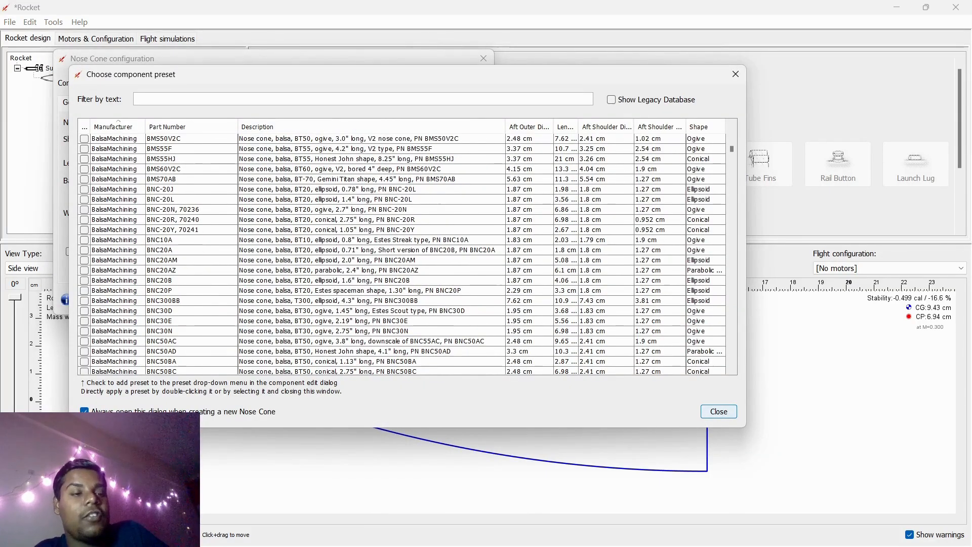
{"action": "scroll", "coordinate": [403, 248], "scroll_direction": "up", "scroll_amount": 1}
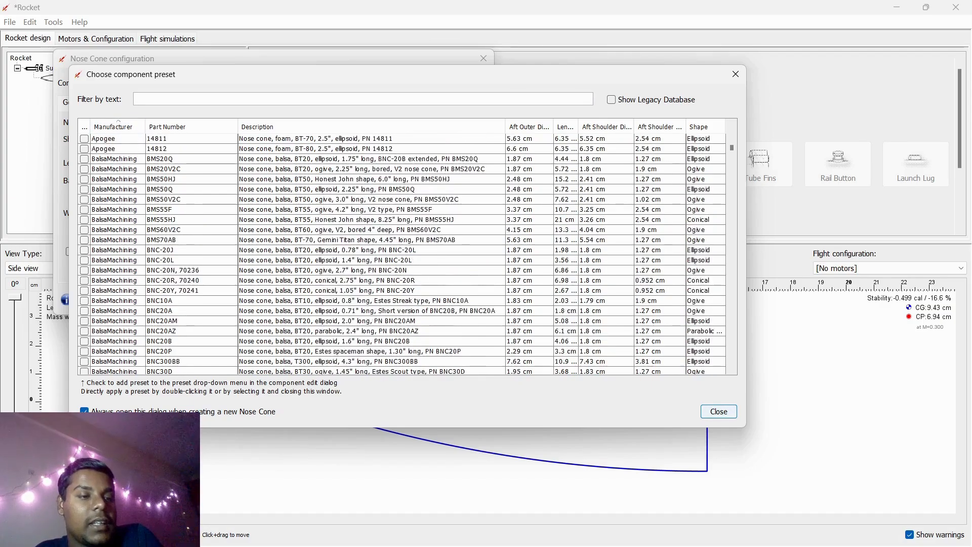
{"action": "scroll", "coordinate": [402, 249], "scroll_direction": "down", "scroll_amount": 1}
{"action": "scroll", "coordinate": [402, 248], "scroll_direction": "up", "scroll_amount": 1}
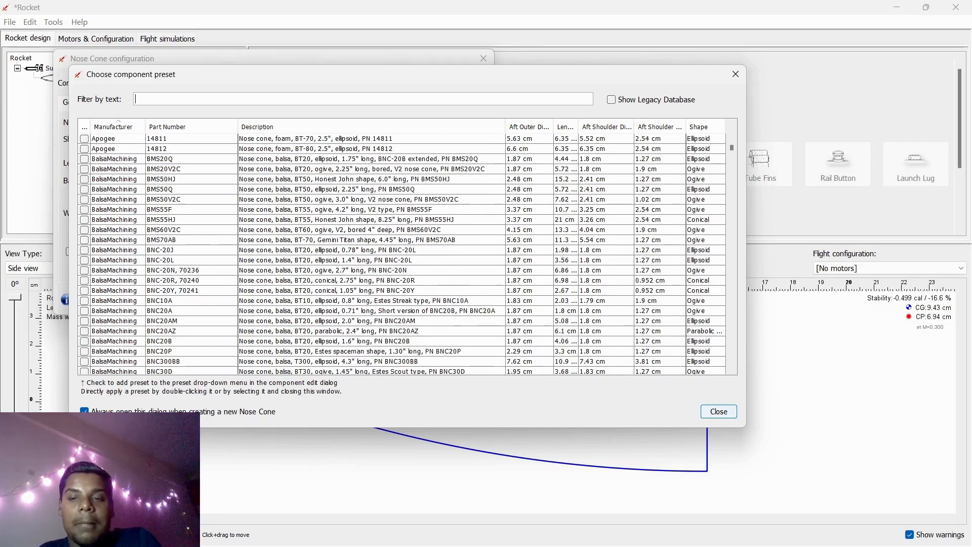
{"action": "scroll", "coordinate": [403, 248], "scroll_direction": "down", "scroll_amount": 20}
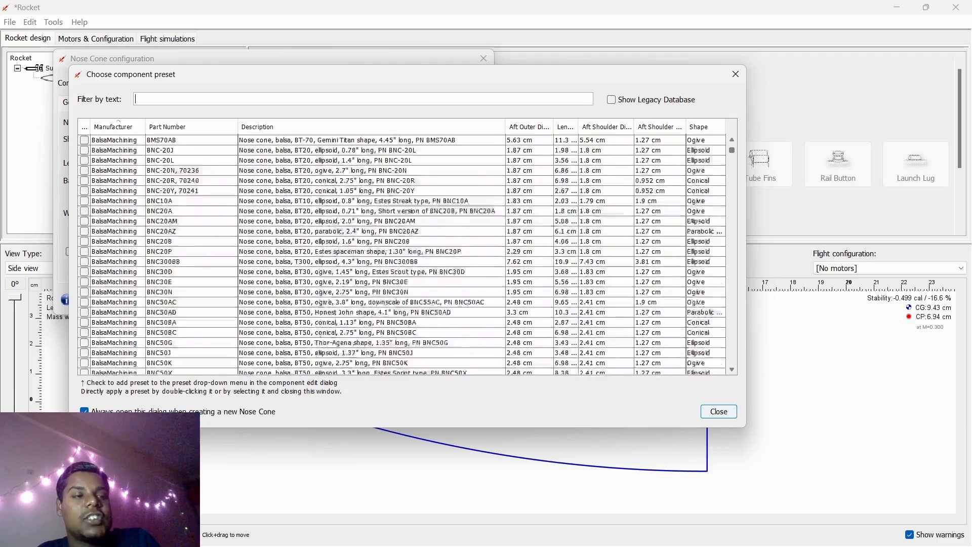
{"action": "scroll", "coordinate": [402, 254], "scroll_direction": "down", "scroll_amount": 20}
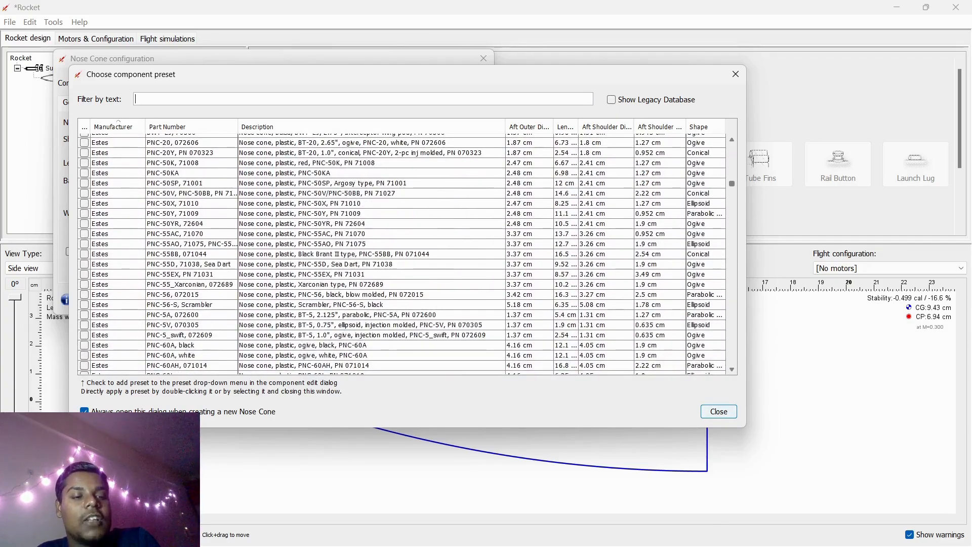
{"action": "scroll", "coordinate": [402, 254], "scroll_direction": "down", "scroll_amount": 20}
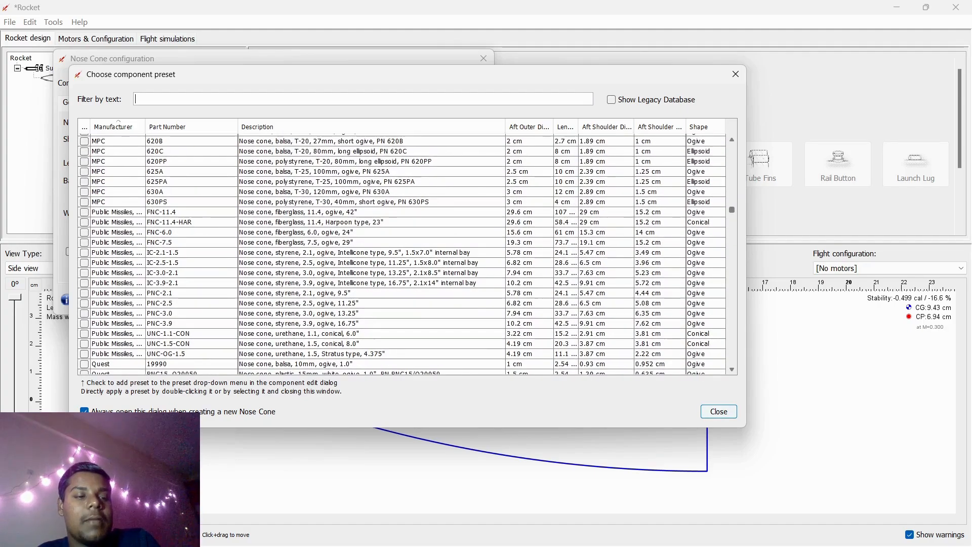
{"action": "scroll", "coordinate": [402, 254], "scroll_direction": "down", "scroll_amount": 10}
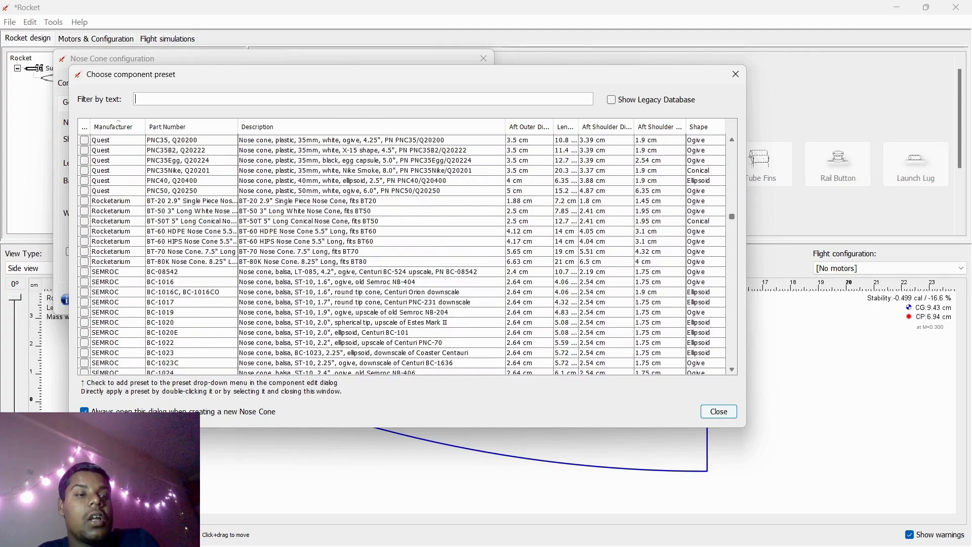
- Scroll further through the nose cone preset list, then close the preset chooser
{"action": "scroll", "coordinate": [403, 254], "scroll_direction": "down", "scroll_amount": 20}
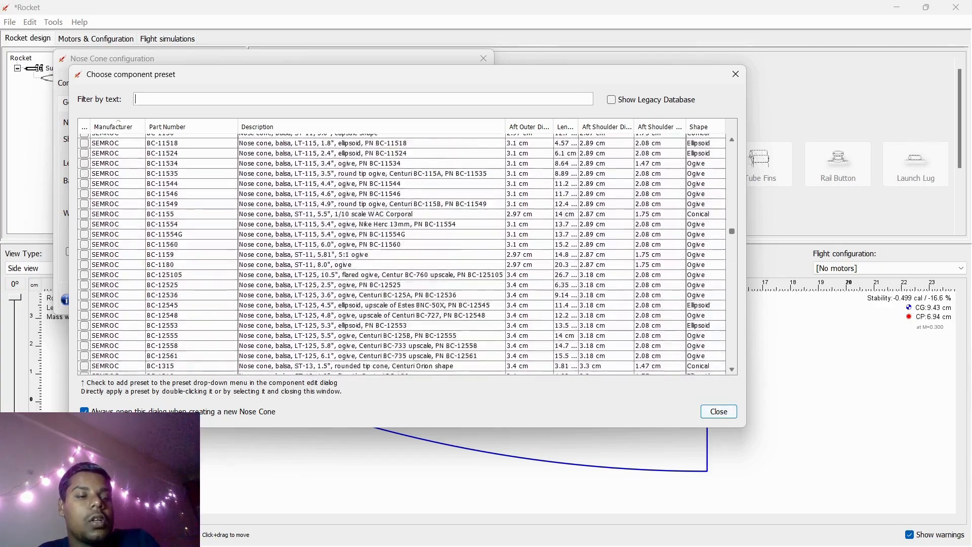
{"action": "scroll", "coordinate": [403, 254], "scroll_direction": "down", "scroll_amount": 20}
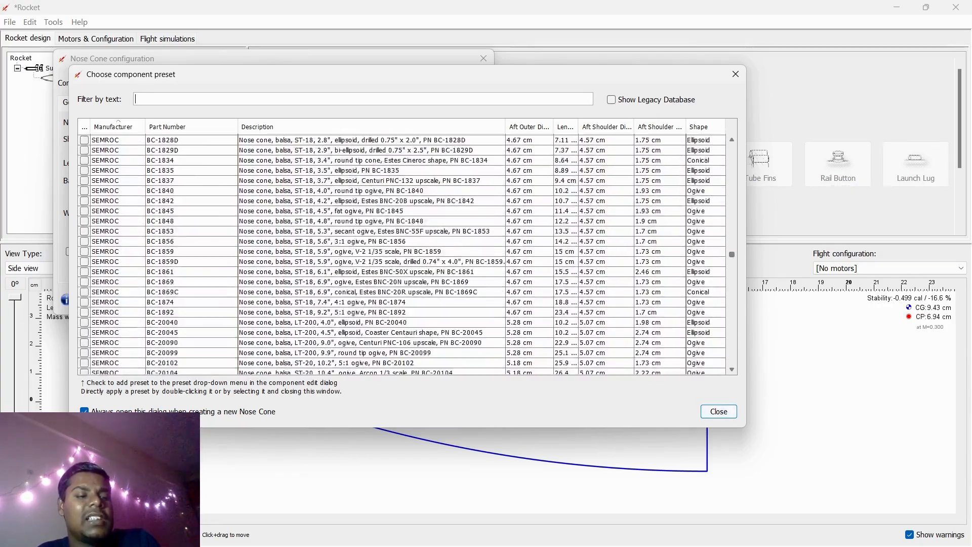
{"action": "scroll", "coordinate": [402, 254], "scroll_direction": "down", "scroll_amount": 8}
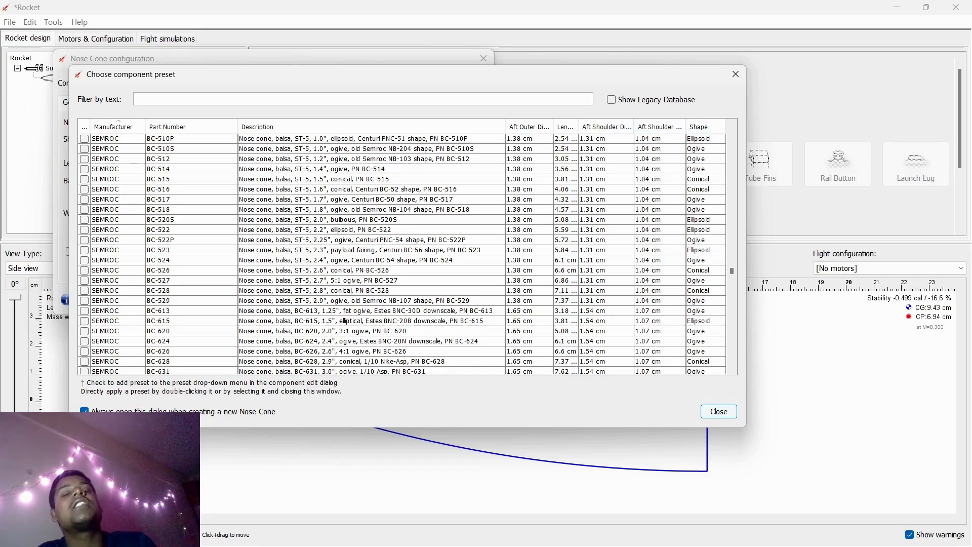
{"action": "scroll", "coordinate": [403, 253], "scroll_direction": "down", "scroll_amount": 15}
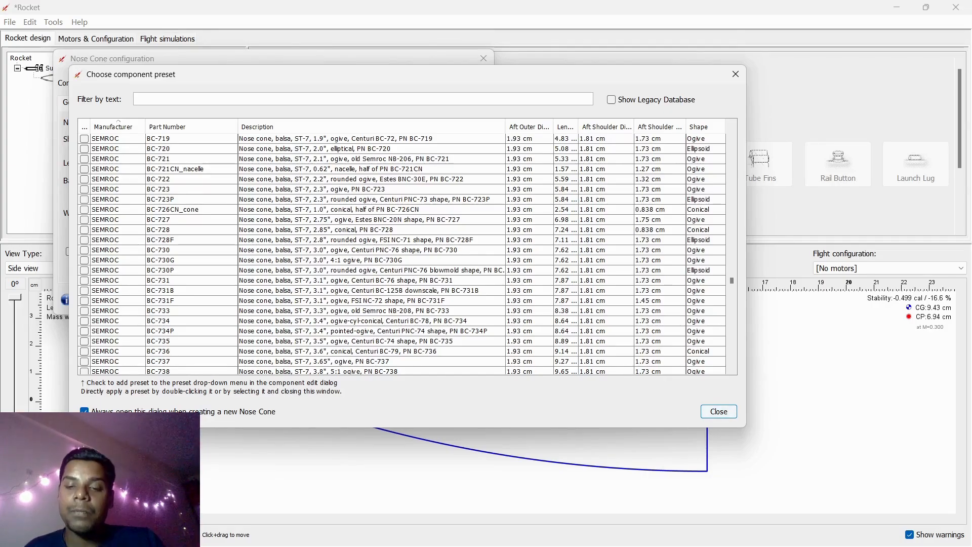
{"action": "left_click", "coordinate": [718, 411]}
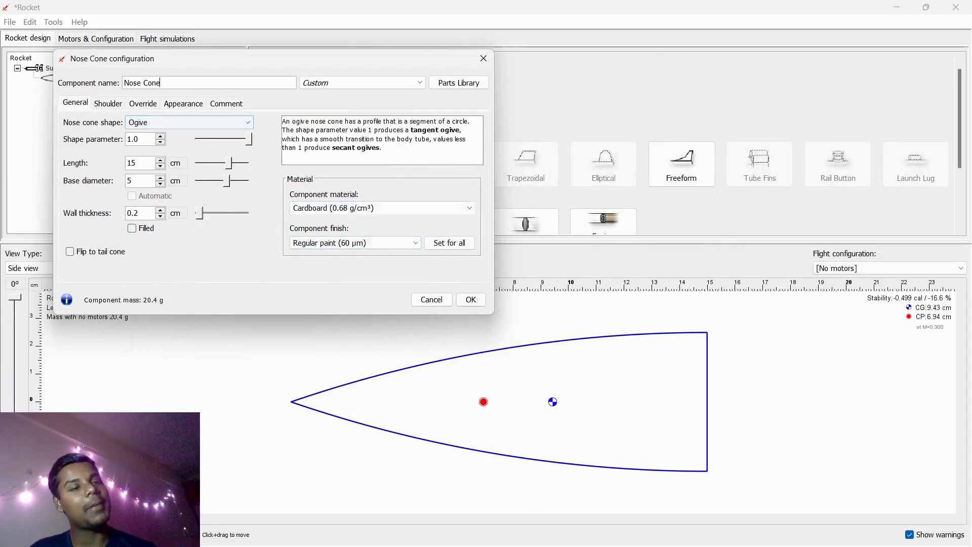
- Cycle through the available nose cone shapes and settle on the Haack series shape
{"action": "left_click", "coordinate": [189, 122]}
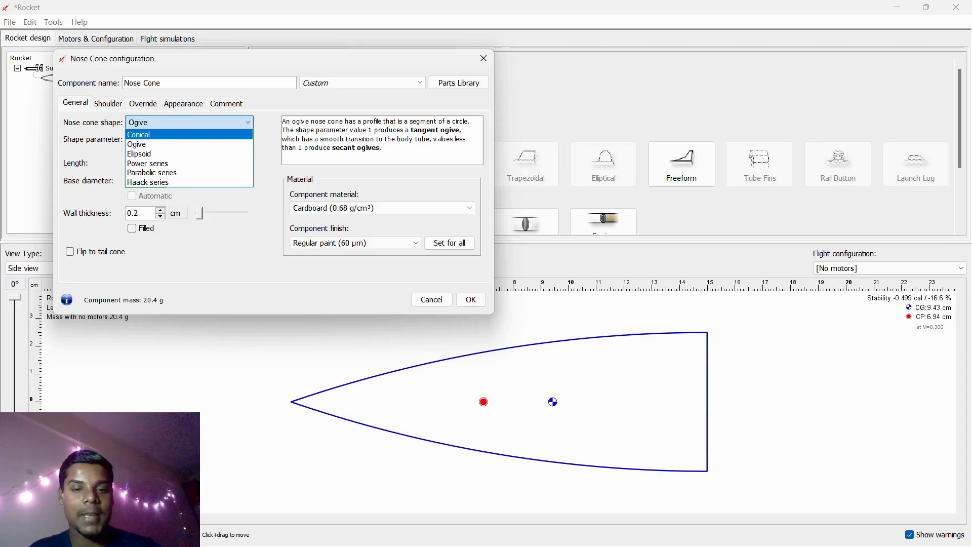
{"action": "left_click", "coordinate": [189, 135]}
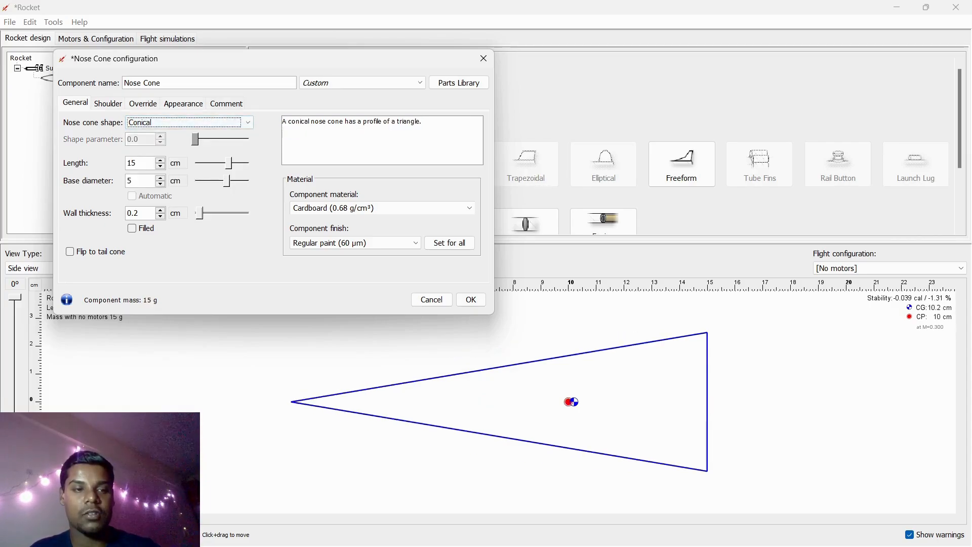
{"action": "left_click", "coordinate": [189, 122]}
{"action": "left_click", "coordinate": [189, 144]}
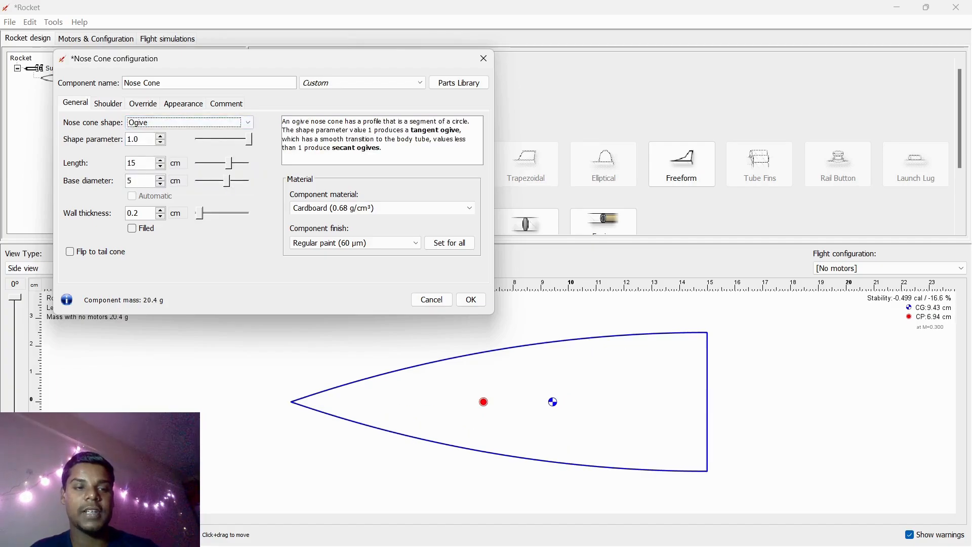
{"action": "left_click", "coordinate": [189, 122]}
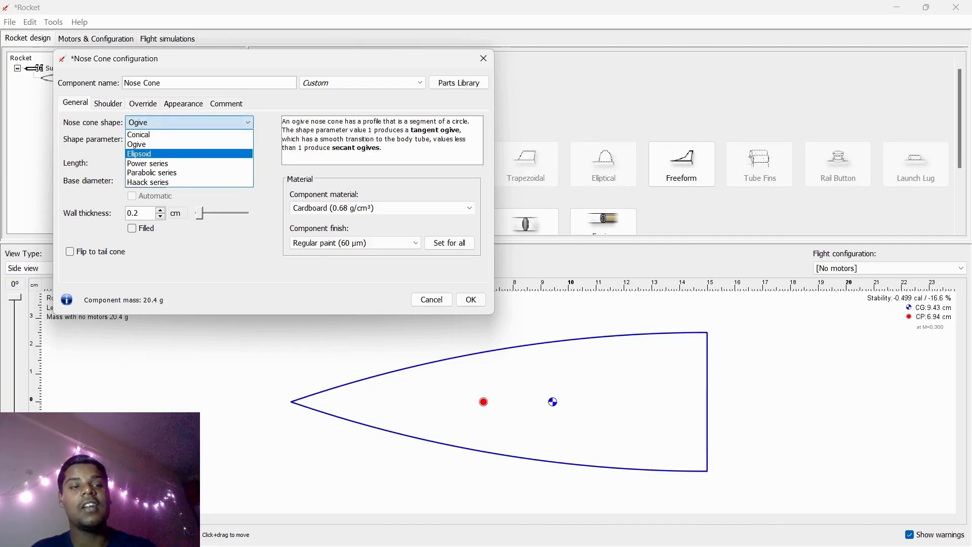
{"action": "left_click", "coordinate": [189, 154]}
{"action": "left_click", "coordinate": [189, 122]}
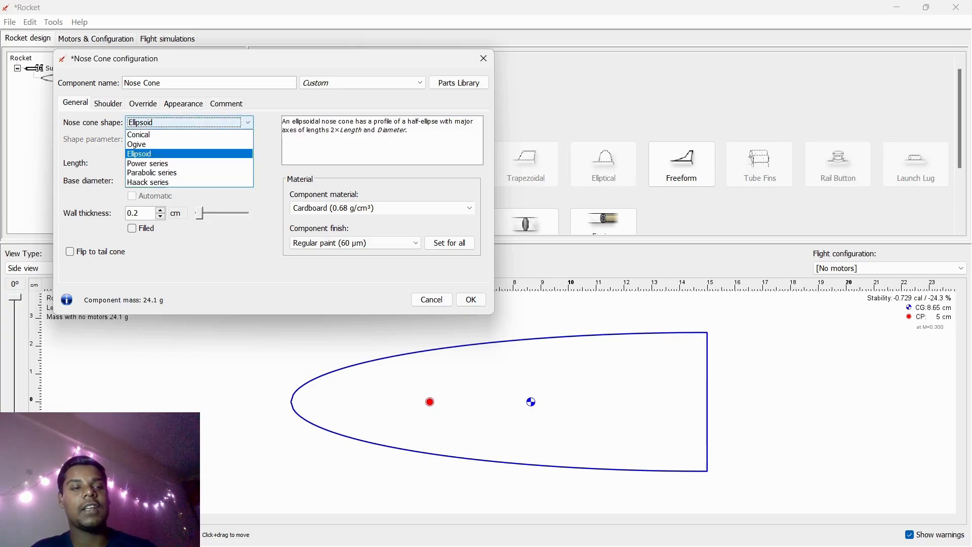
{"action": "left_click", "coordinate": [172, 163]}
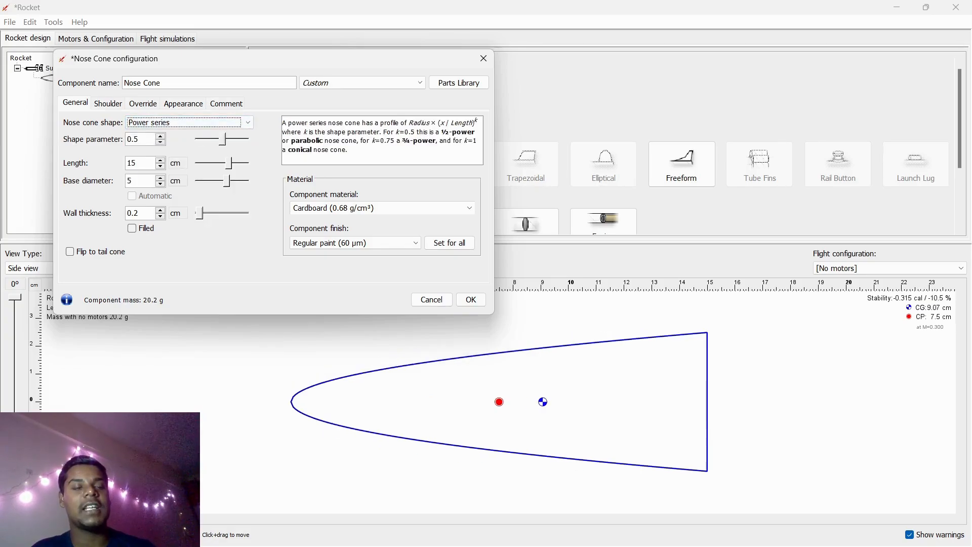
{"action": "left_click", "coordinate": [189, 122]}
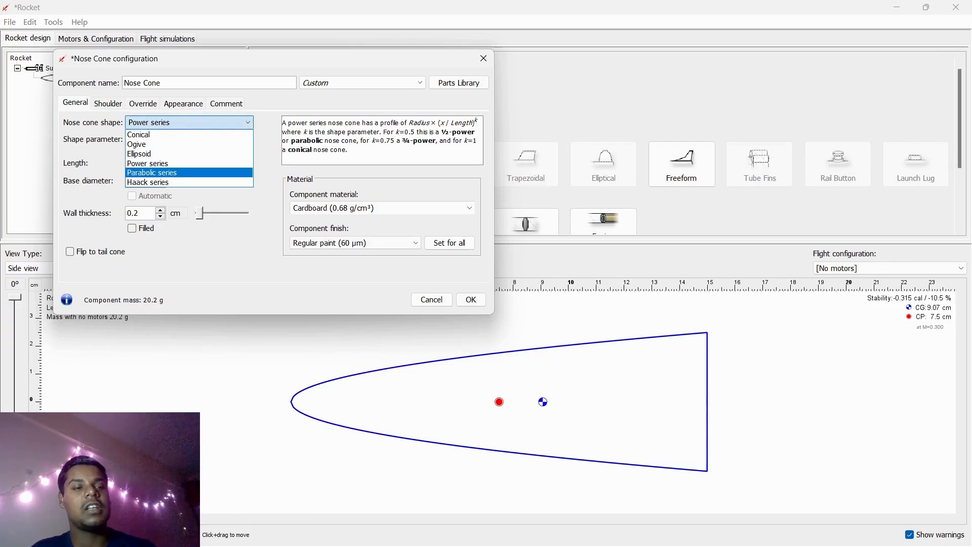
{"action": "left_click", "coordinate": [172, 173]}
{"action": "left_click", "coordinate": [189, 122]}
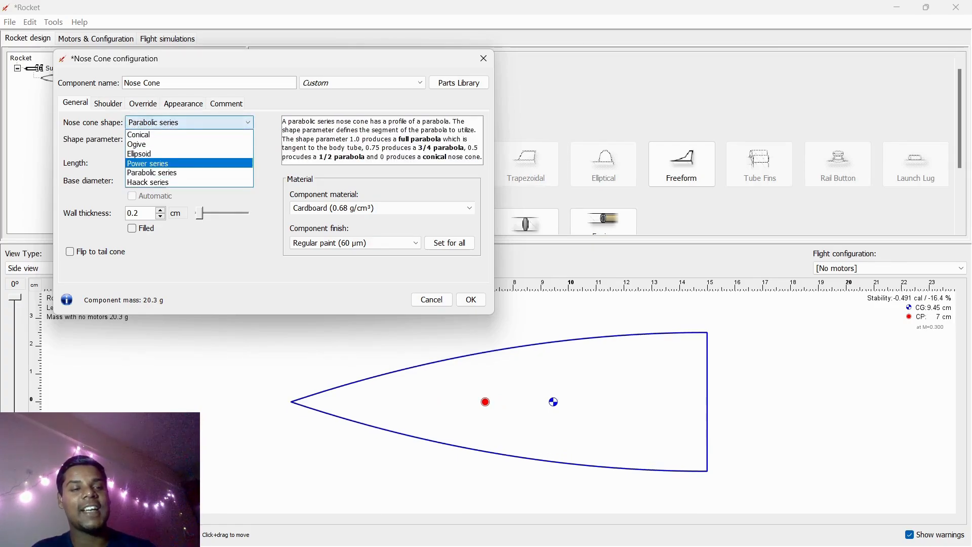
{"action": "left_click", "coordinate": [152, 182]}
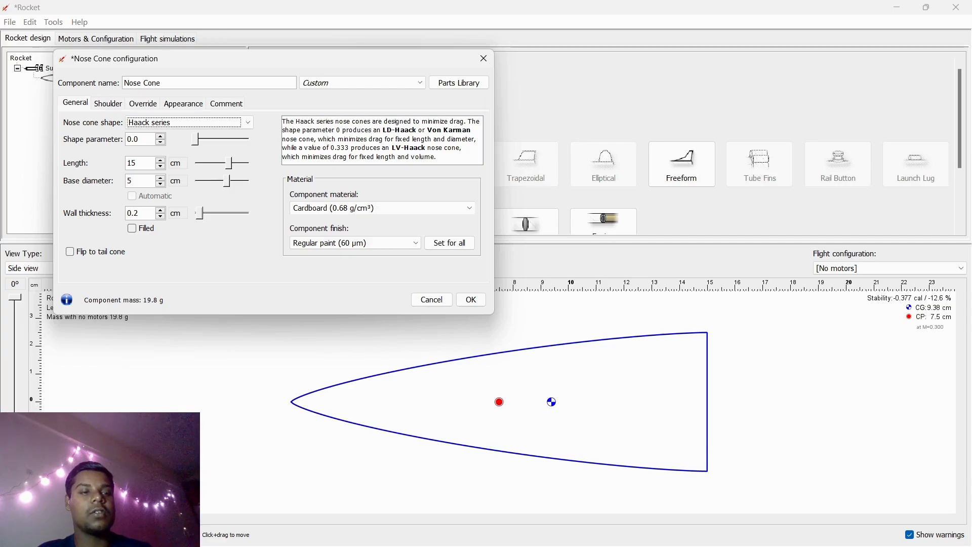
- Try a shape parameter of 0.2, then return it to 0.0
{"action": "left_click", "coordinate": [160, 136]}
{"action": "left_click", "coordinate": [160, 137]}
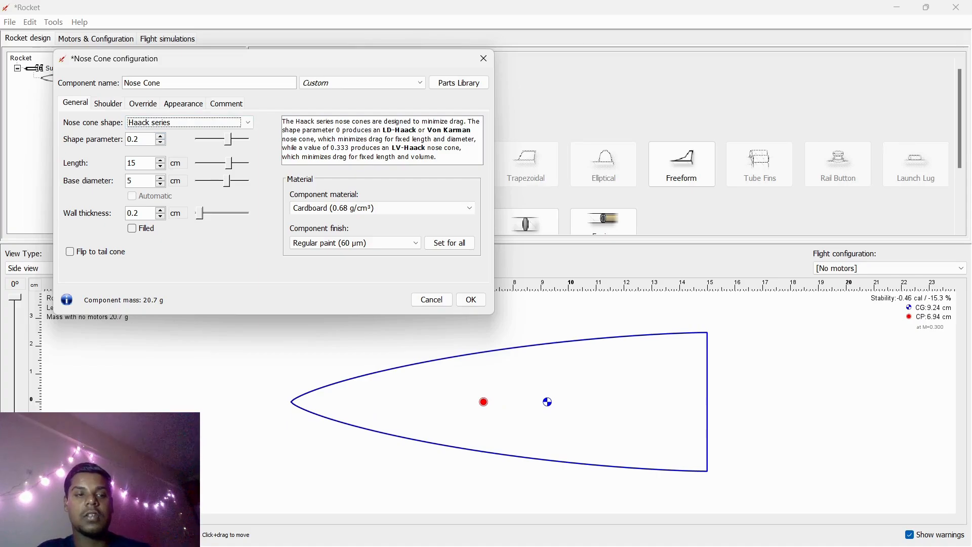
{"action": "left_click", "coordinate": [161, 142]}
{"action": "left_click", "coordinate": [161, 143]}
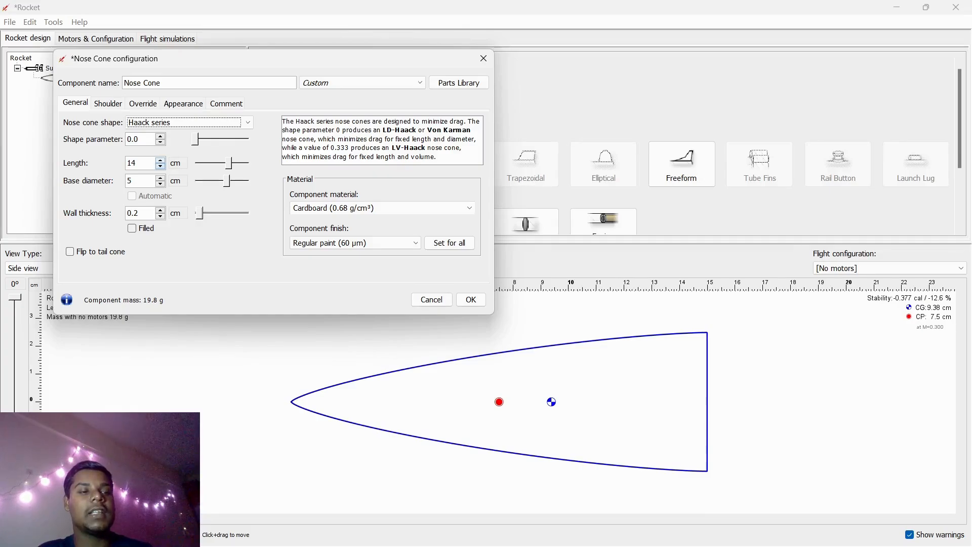
- Set the nose cone length to 16 cm
{"action": "left_click", "coordinate": [160, 166]}
{"action": "left_click", "coordinate": [160, 166]}
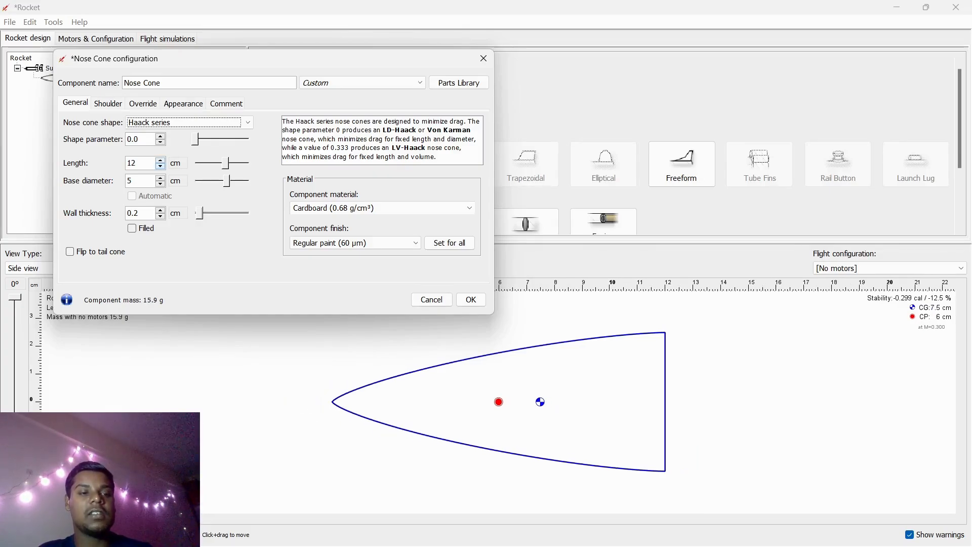
{"action": "left_click", "coordinate": [160, 160]}
{"action": "left_click", "coordinate": [161, 160]}
{"action": "left_click", "coordinate": [160, 160]}
{"action": "left_click", "coordinate": [160, 160]}
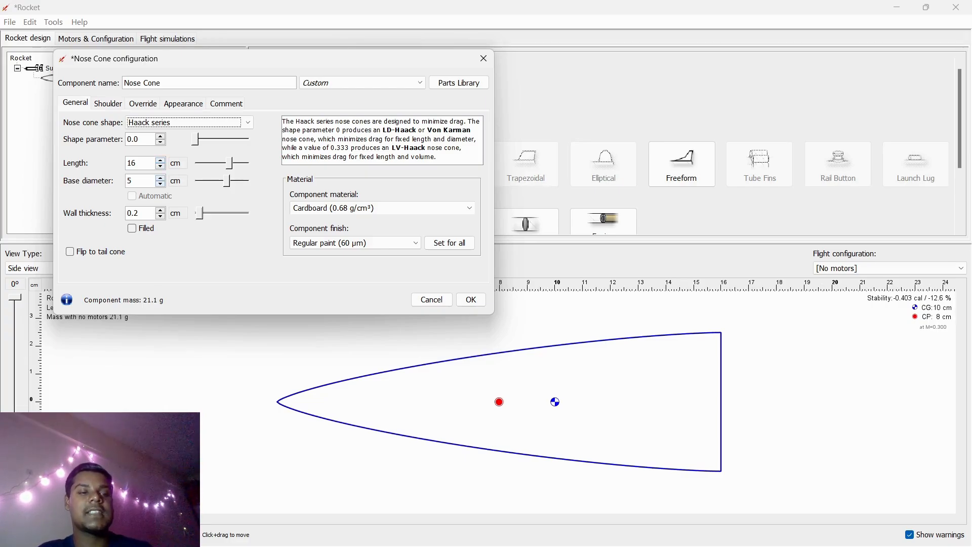
- Set the nose cone base diameter to 7 cm and its wall thickness to 0 cm
{"action": "left_click", "coordinate": [161, 184]}
{"action": "left_click", "coordinate": [160, 184]}
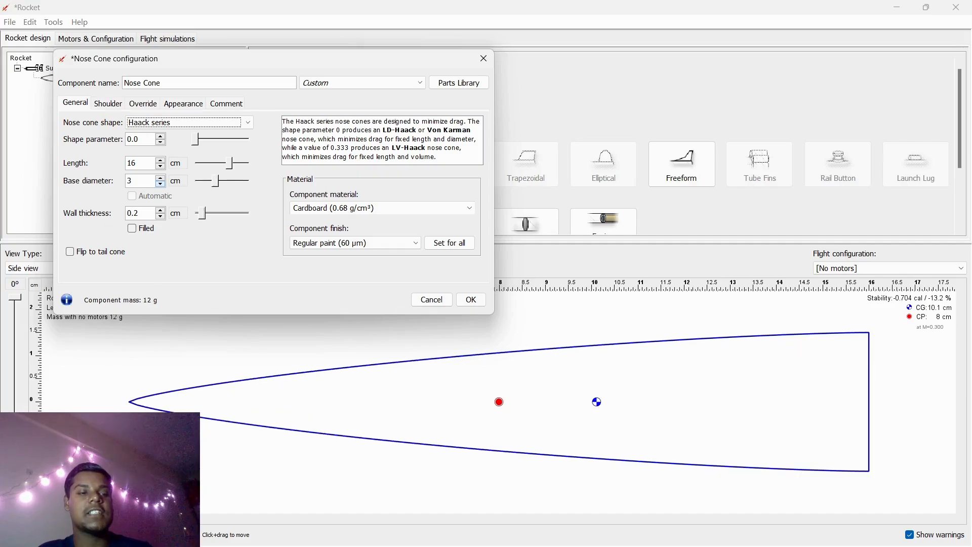
{"action": "left_click", "coordinate": [161, 184]}
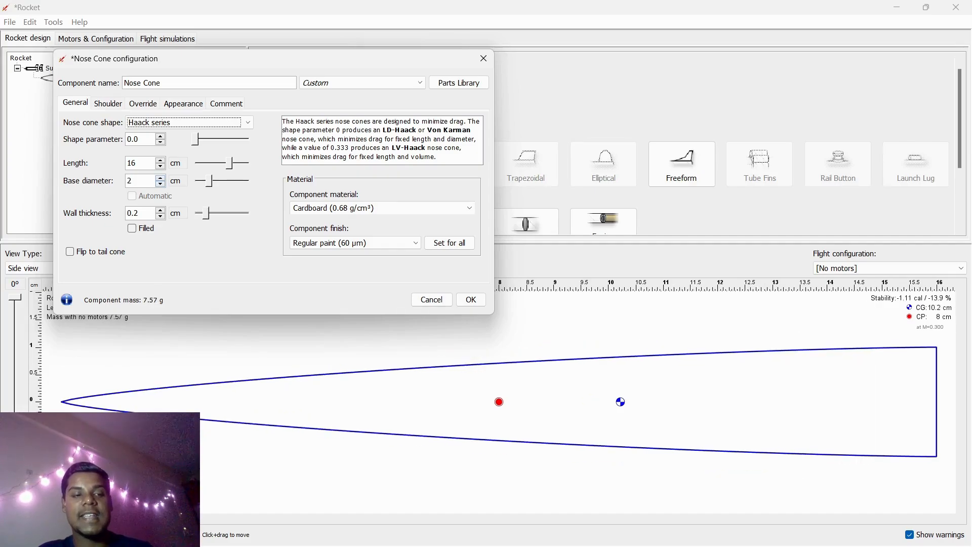
{"action": "left_click", "coordinate": [161, 177]}
{"action": "left_click", "coordinate": [160, 178]}
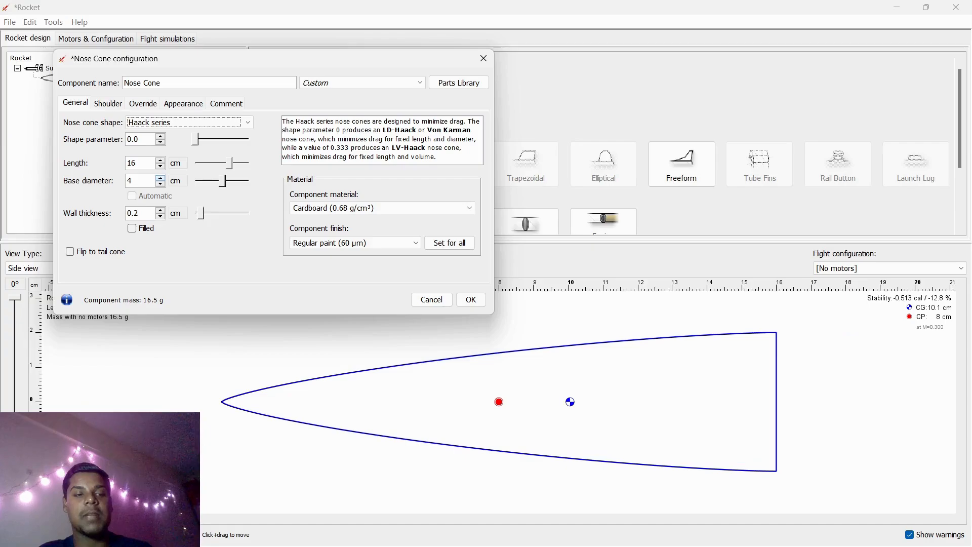
{"action": "left_click", "coordinate": [160, 177]}
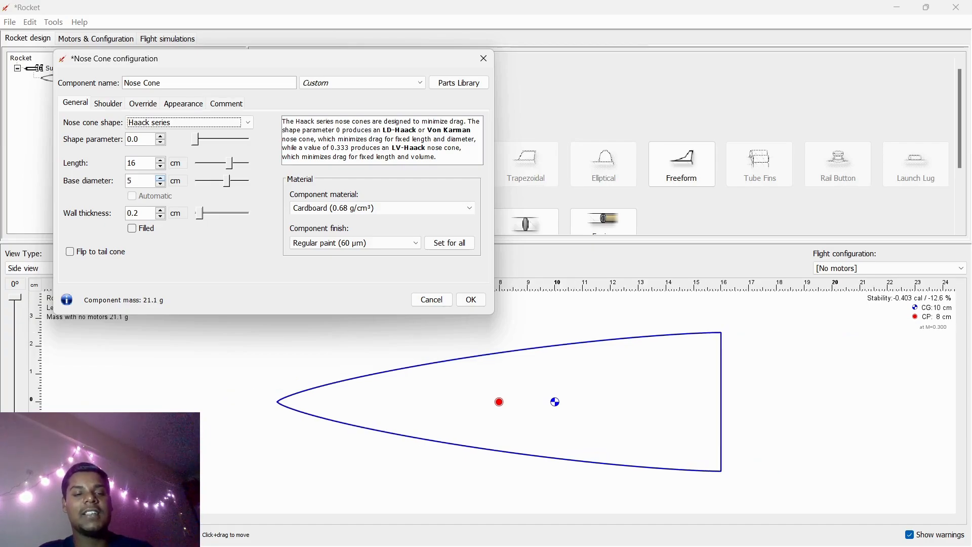
{"action": "left_click", "coordinate": [160, 178]}
{"action": "left_click", "coordinate": [160, 178]}
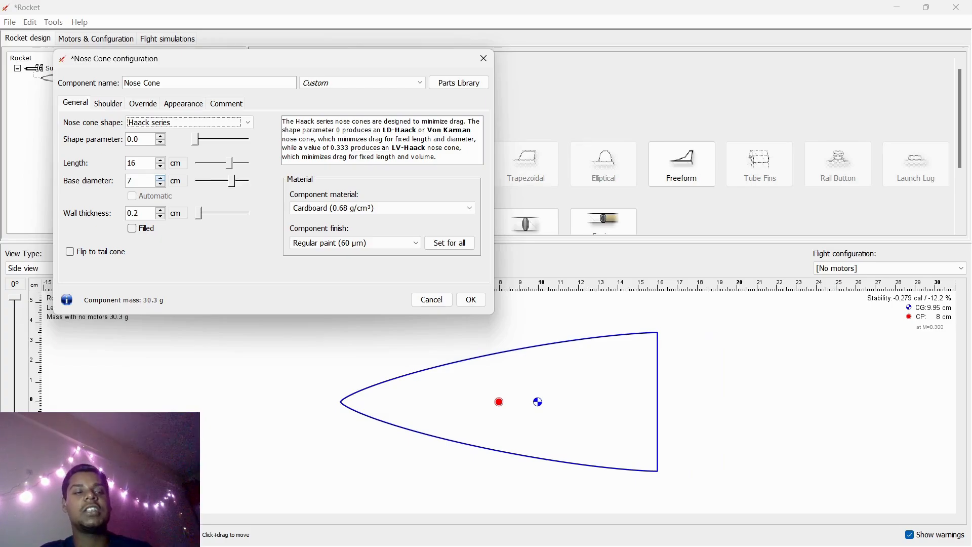
{"action": "mouse_move", "coordinate": [198, 214]}
{"action": "left_mouse_down"}
{"action": "mouse_move", "coordinate": [249, 213]}
{"action": "mouse_move", "coordinate": [198, 213]}
{"action": "left_mouse_up"}
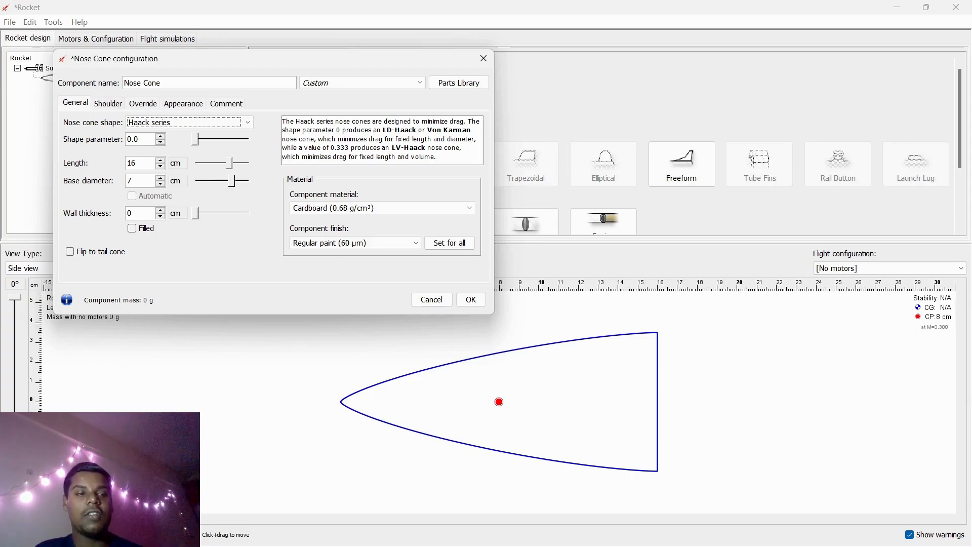
- Review the nose cone's shoulder, override and appearance settings and apply the configuration
{"action": "left_click", "coordinate": [107, 103]}
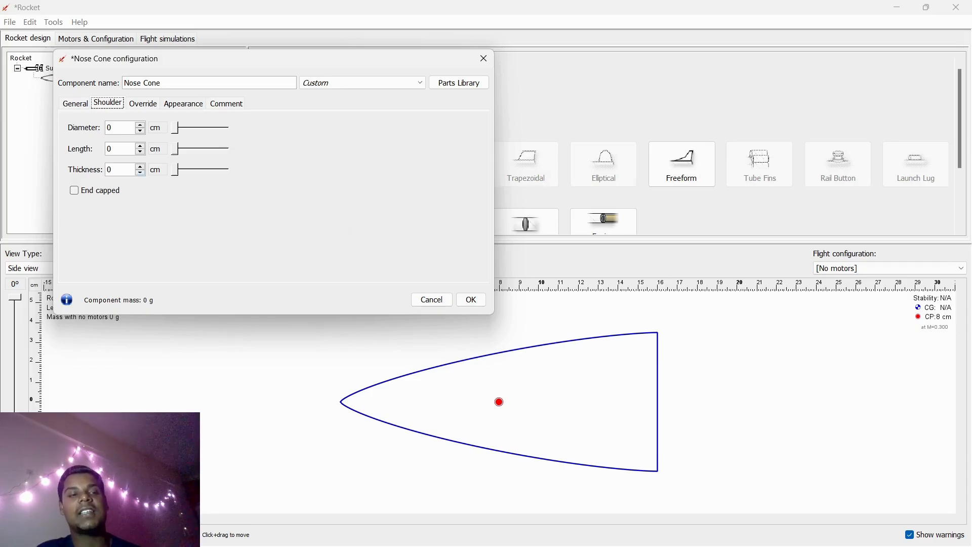
{"action": "left_click", "coordinate": [143, 103]}
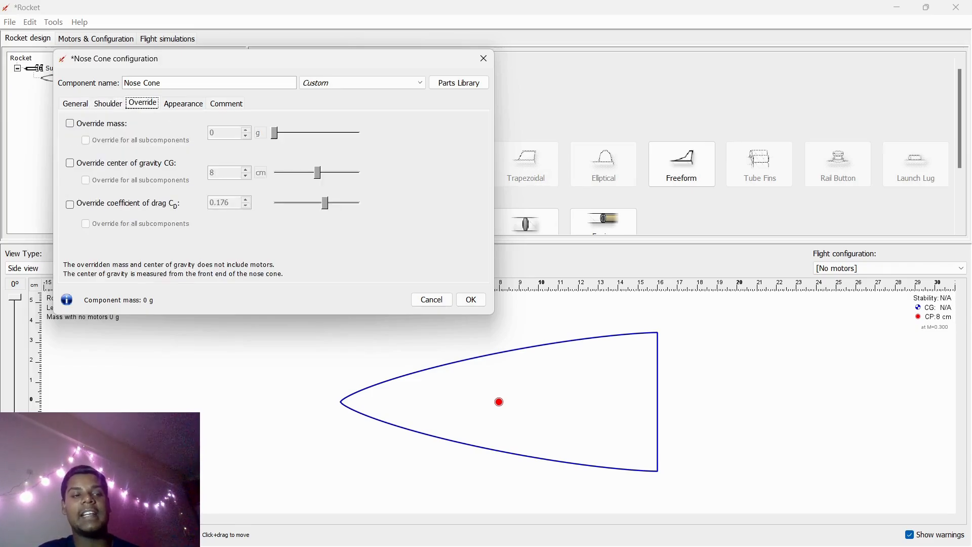
{"action": "left_click", "coordinate": [182, 103]}
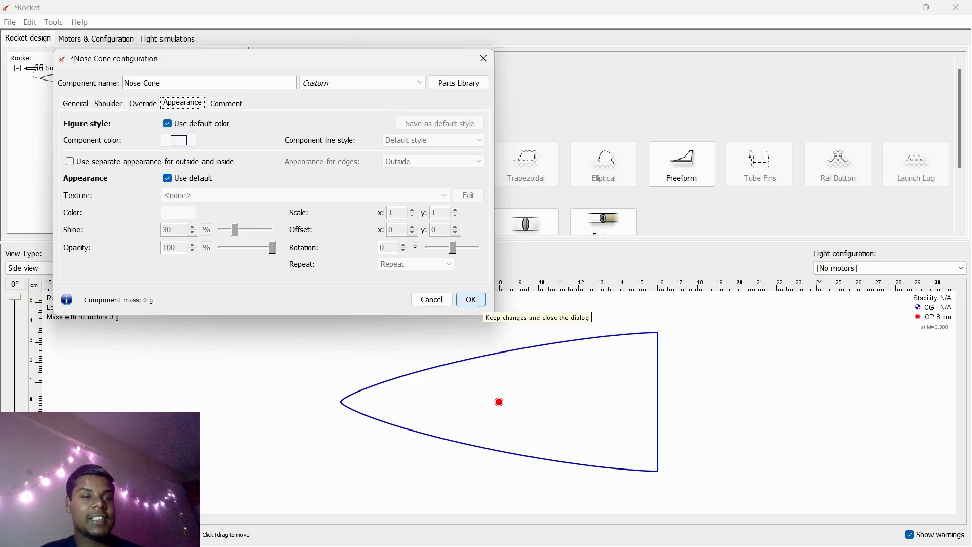
{"action": "left_click", "coordinate": [471, 299]}
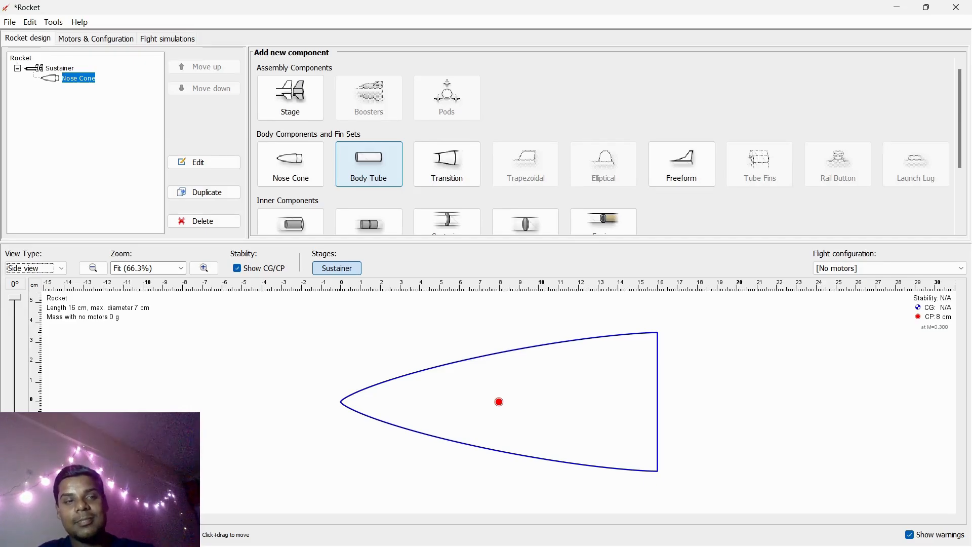
- Add a Body Tube to the sustainer, browse its preset list and close the preset chooser
{"action": "left_click", "coordinate": [369, 164]}
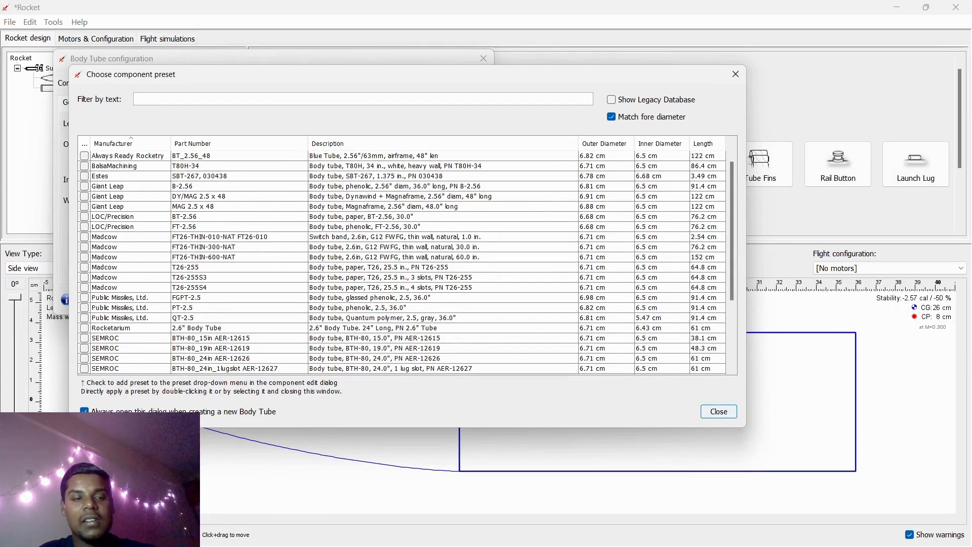
{"action": "scroll", "coordinate": [402, 262], "scroll_direction": "down", "scroll_amount": 3}
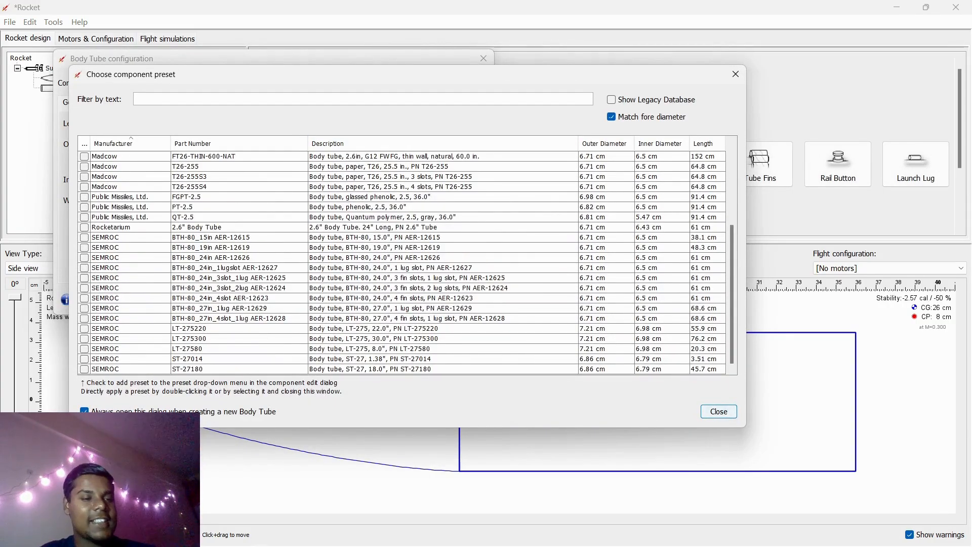
{"action": "scroll", "coordinate": [403, 262], "scroll_direction": "up", "scroll_amount": 3}
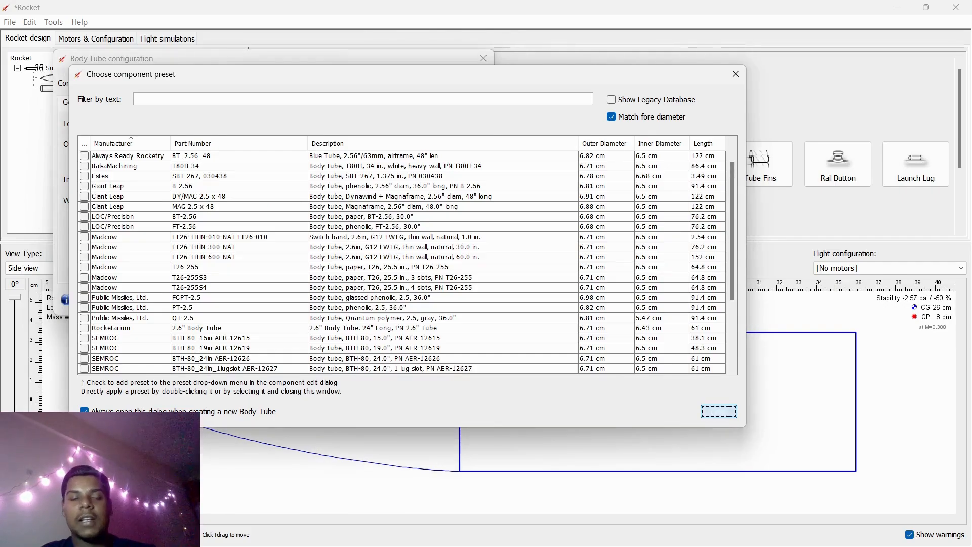
{"action": "left_click", "coordinate": [718, 411]}
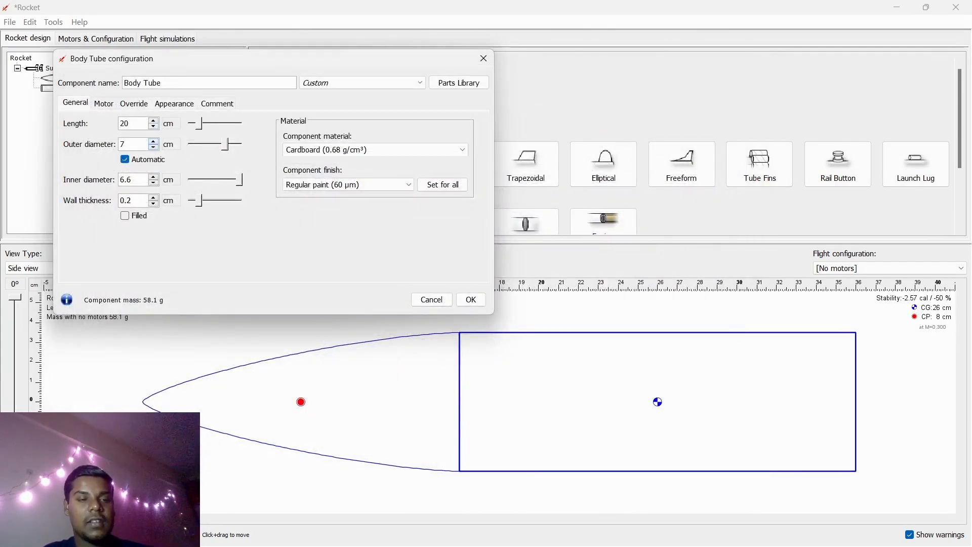
- Set the body tube length to 24 cm and its outer diameter to about 7.8 cm
{"action": "mouse_move", "coordinate": [199, 123]}
{"action": "left_mouse_down"}
{"action": "mouse_move", "coordinate": [190, 124]}
{"action": "mouse_move", "coordinate": [202, 124]}
{"action": "left_mouse_up"}
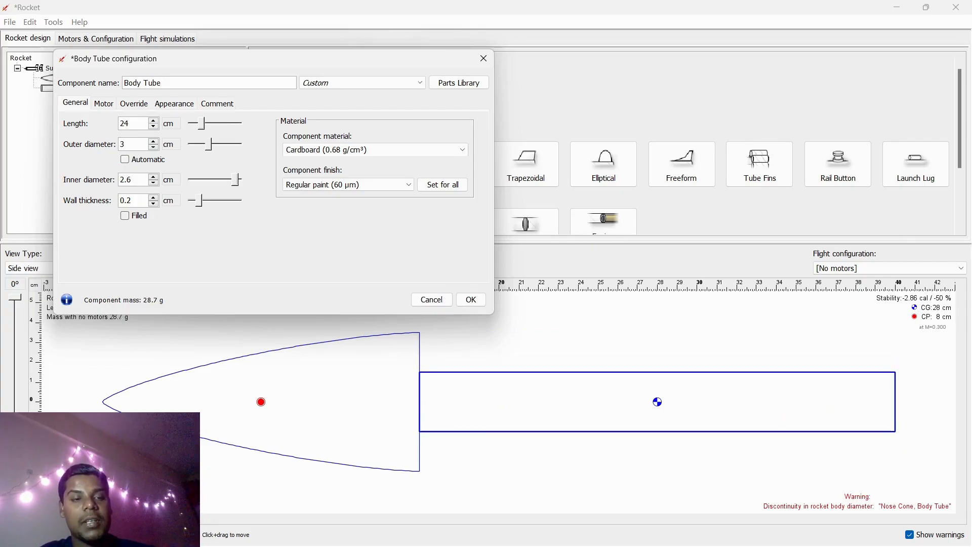
{"action": "left_click", "coordinate": [197, 145]}
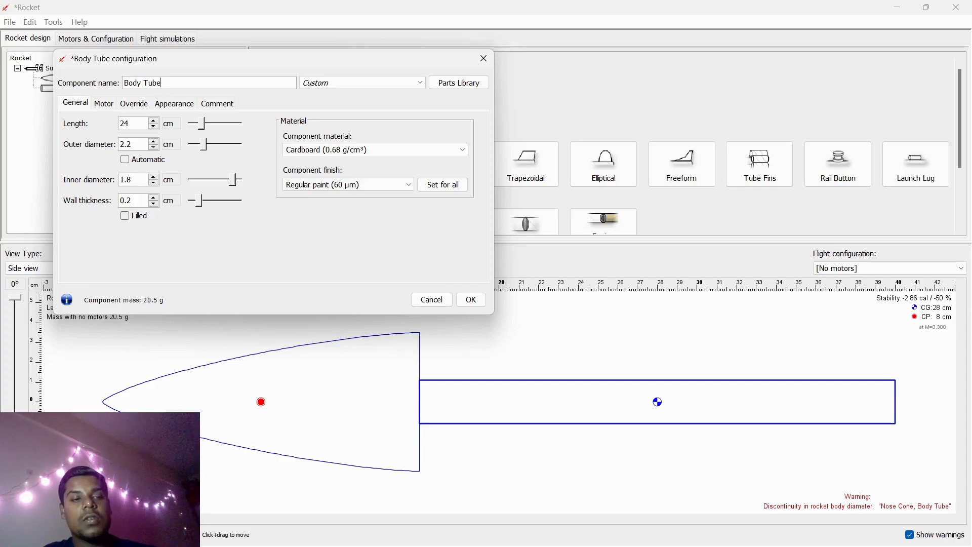
{"action": "left_click_drag", "start_coordinate": [204, 144], "coordinate": [230, 144]}
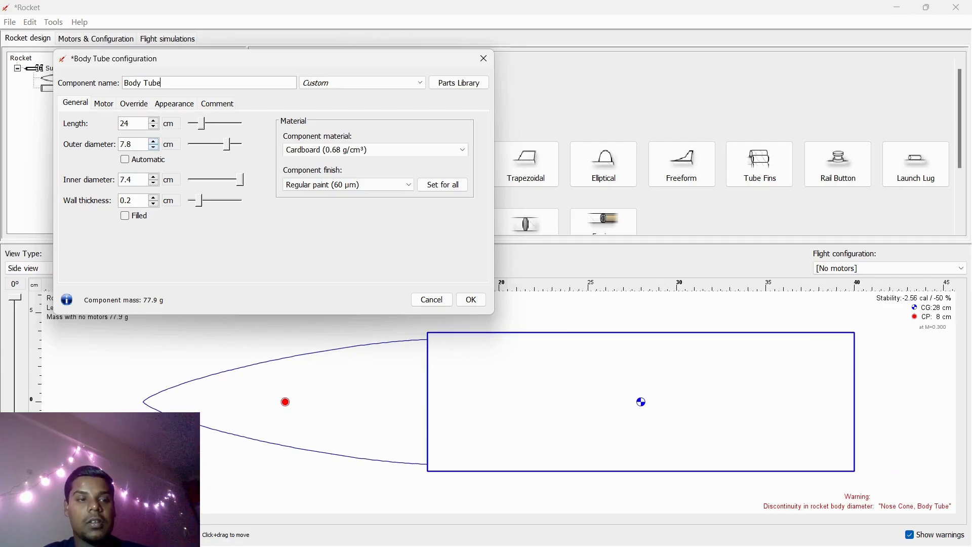
- Set the body tube's outer diameter to 7 cm and its wall thickness to 1 cm
{"action": "left_click", "coordinate": [130, 145]}
{"action": "left_click", "coordinate": [130, 144]}
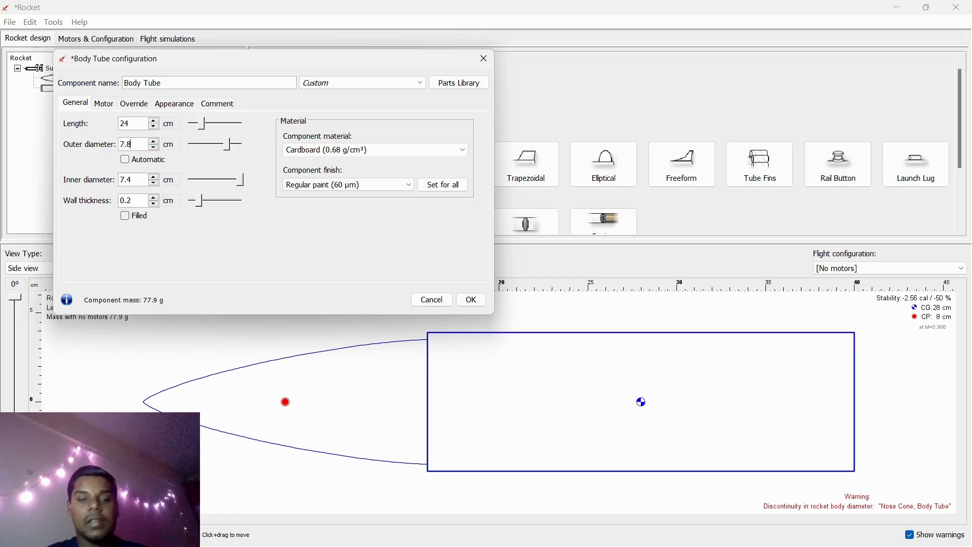
{"action": "key", "text": "BackSpace"}
{"action": "key", "text": "BackSpace"}
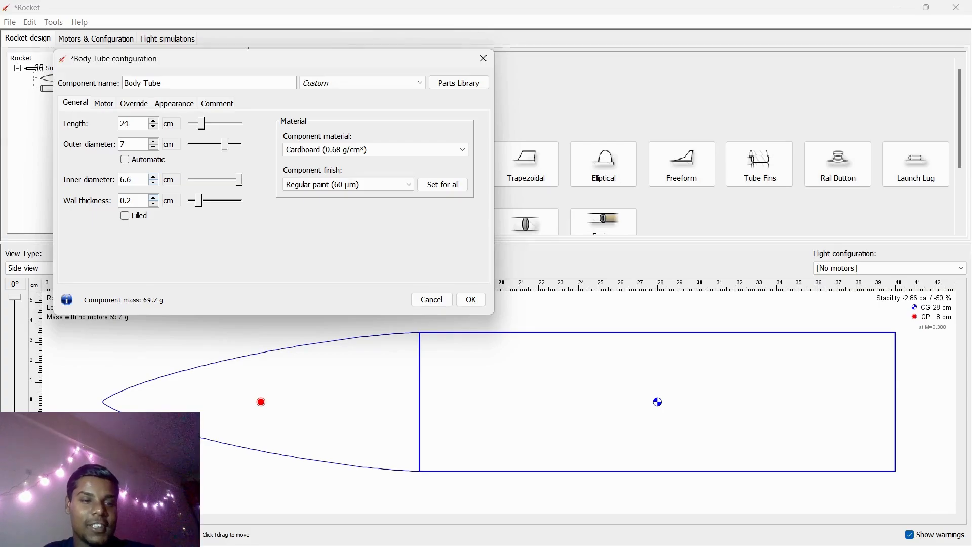
{"action": "mouse_move", "coordinate": [239, 179]}
{"action": "left_mouse_down"}
{"action": "mouse_move", "coordinate": [201, 180]}
{"action": "mouse_move", "coordinate": [241, 180]}
{"action": "mouse_move", "coordinate": [230, 180]}
{"action": "left_mouse_up"}
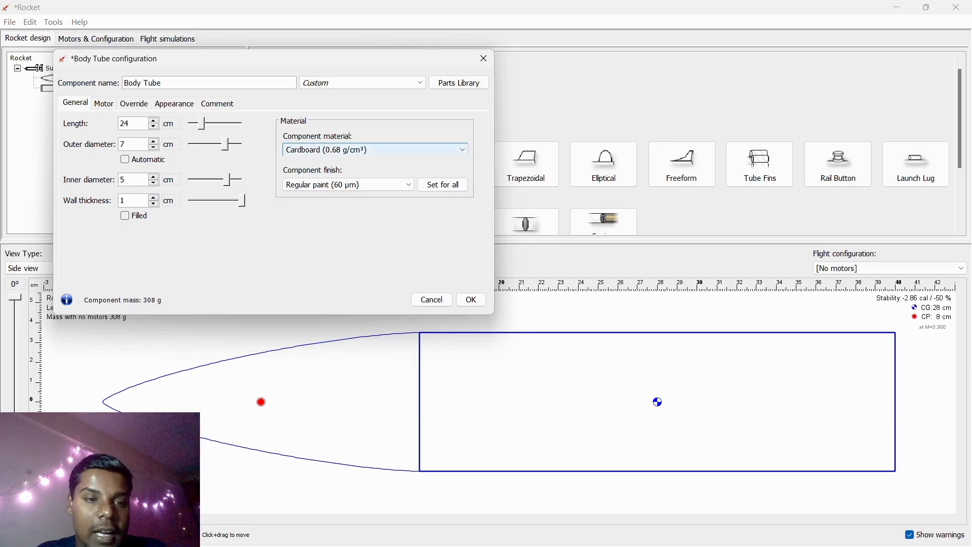
- Set the body tube's material to Polystyrene (1.05 g/cm³) and its finish to Smooth paint (20 µm)
{"action": "left_click", "coordinate": [375, 149]}
{"action": "scroll", "coordinate": [370, 197], "scroll_direction": "down", "scroll_amount": 5}
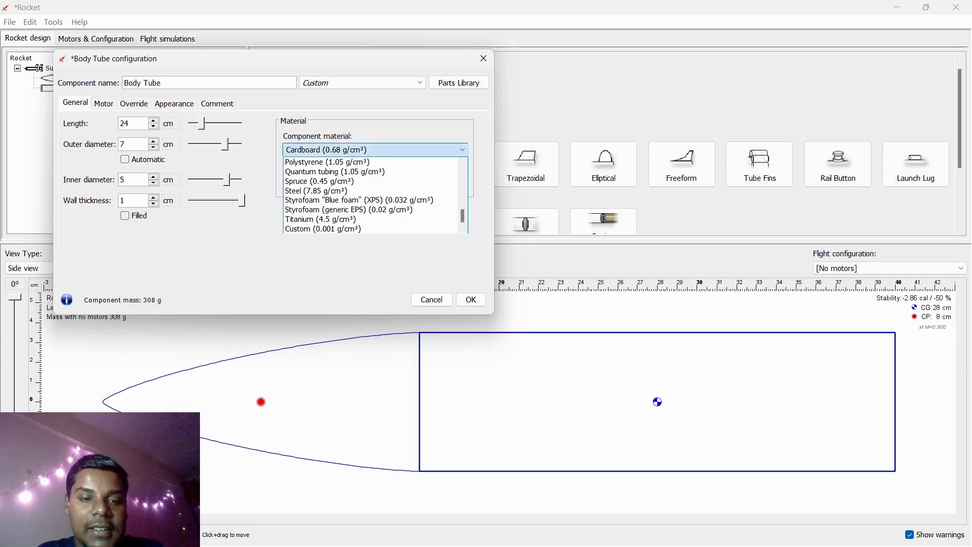
{"action": "scroll", "coordinate": [370, 198], "scroll_direction": "up", "scroll_amount": 8}
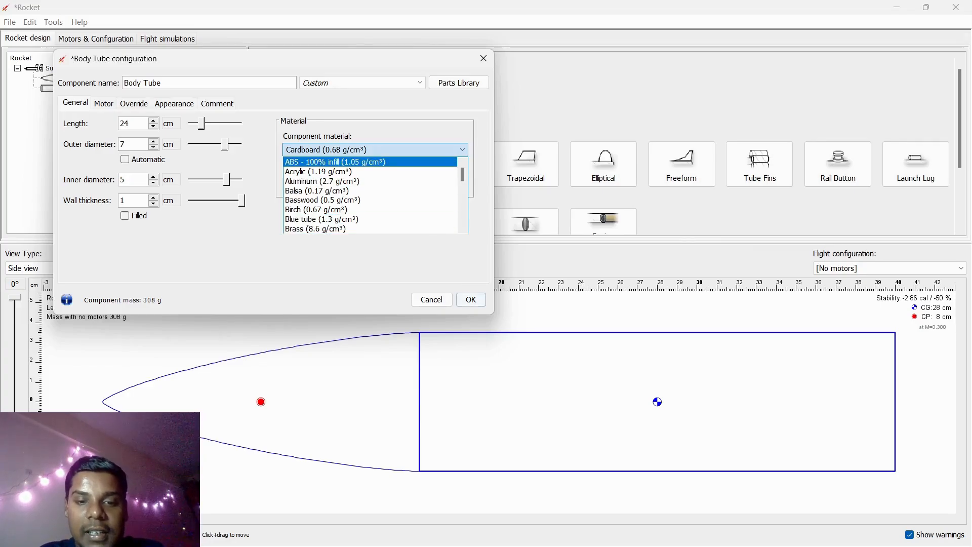
{"action": "left_click", "coordinate": [405, 255]}
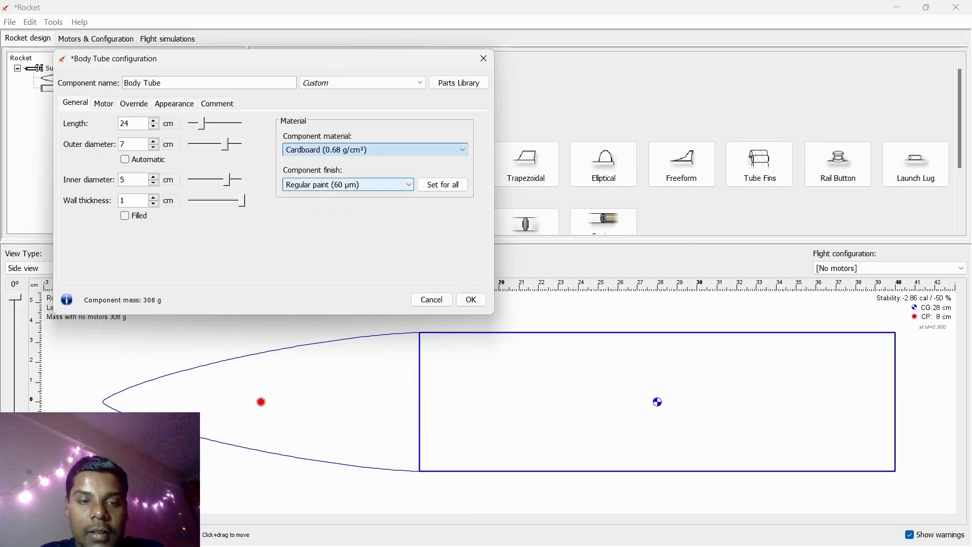
{"action": "left_click", "coordinate": [375, 150]}
{"action": "scroll", "coordinate": [372, 208], "scroll_direction": "down", "scroll_amount": 4}
{"action": "scroll", "coordinate": [372, 197], "scroll_direction": "down", "scroll_amount": 3}
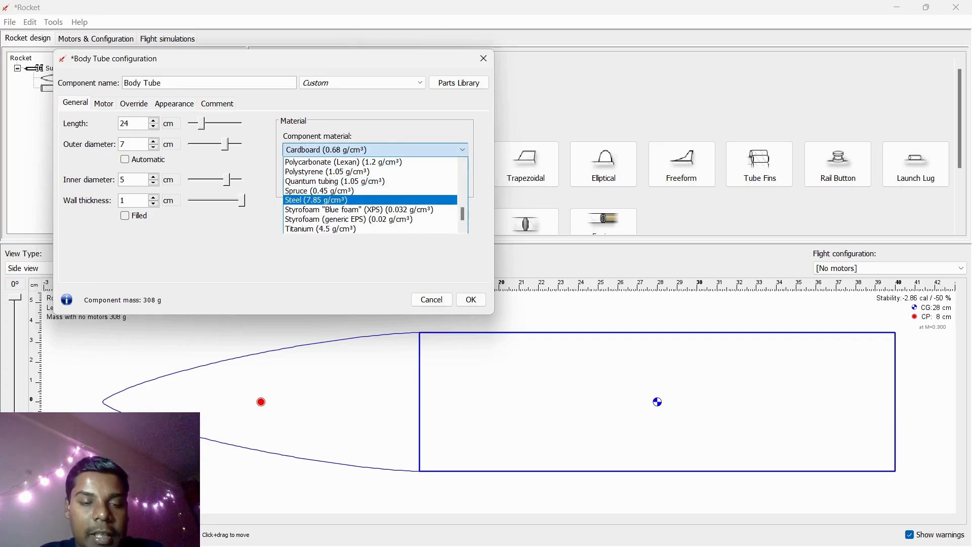
{"action": "left_click", "coordinate": [327, 171]}
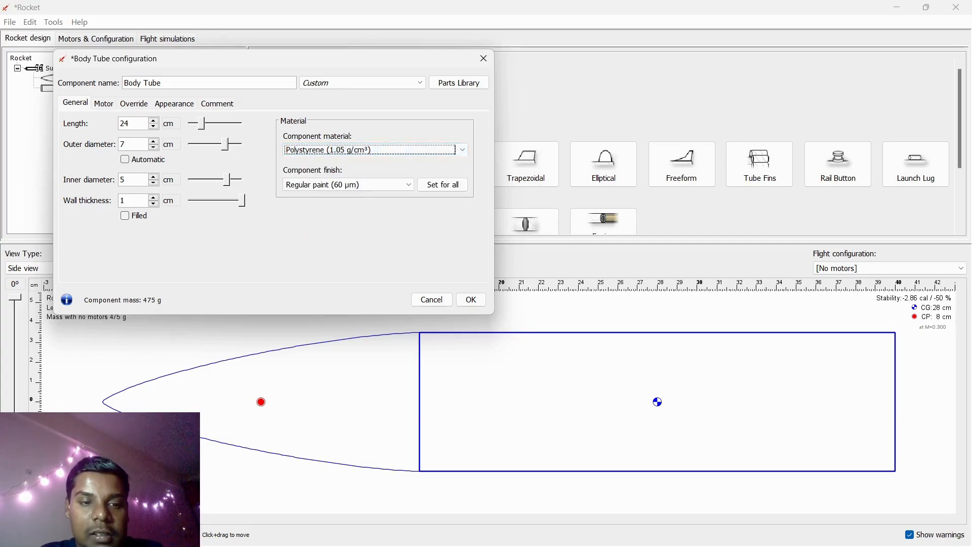
{"action": "left_click", "coordinate": [349, 184]}
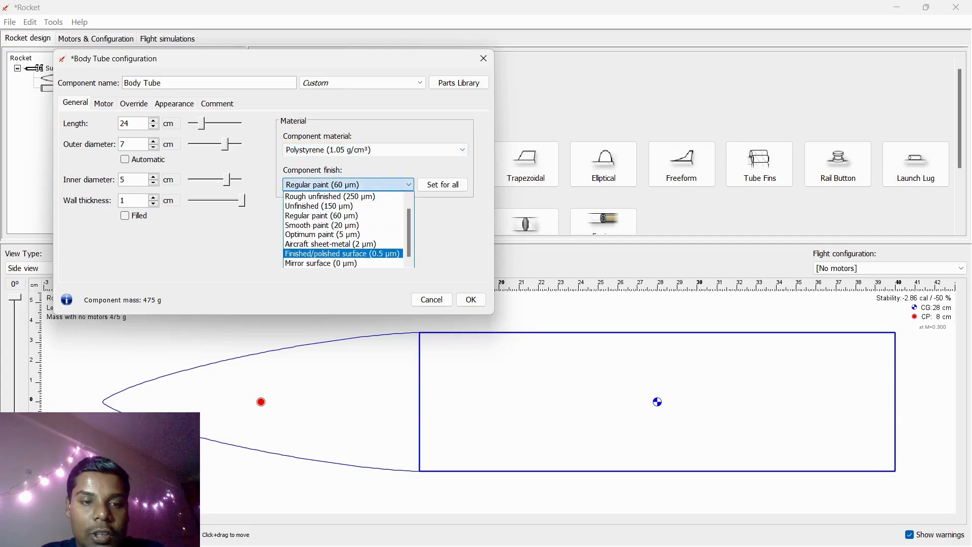
{"action": "scroll", "coordinate": [344, 254], "scroll_direction": "up", "scroll_amount": 1}
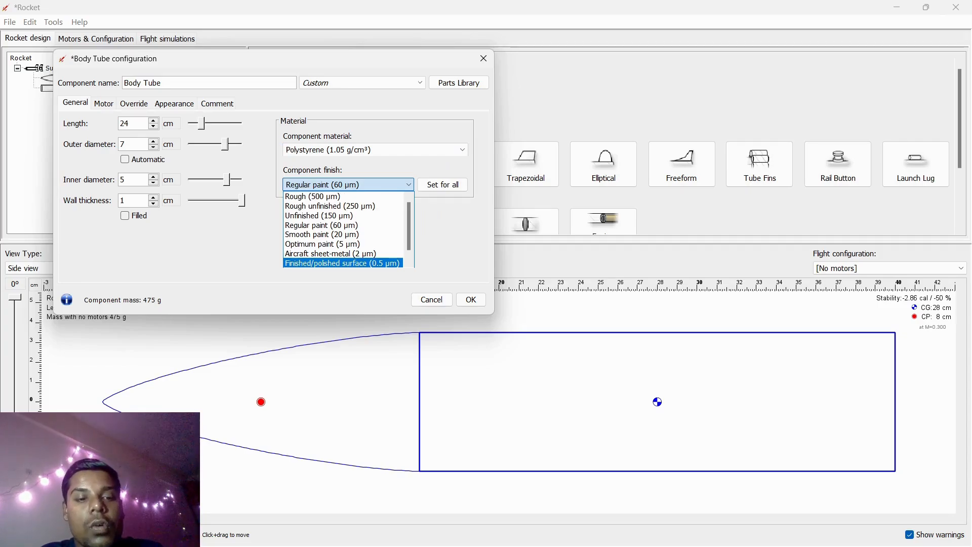
{"action": "left_click", "coordinate": [322, 234]}
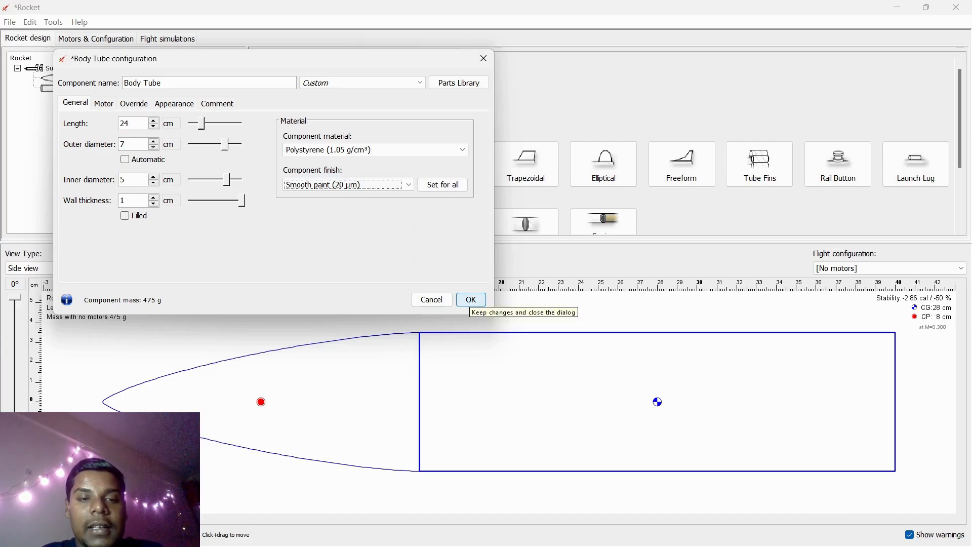
- Review the body tube's motor, override and appearance settings and apply the configuration
{"action": "left_click", "coordinate": [103, 103]}
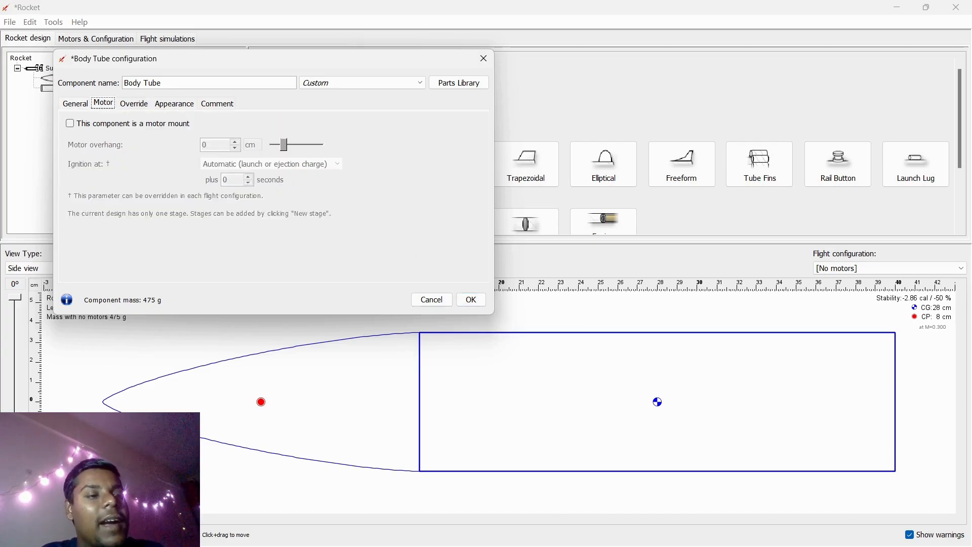
{"action": "left_click", "coordinate": [134, 103]}
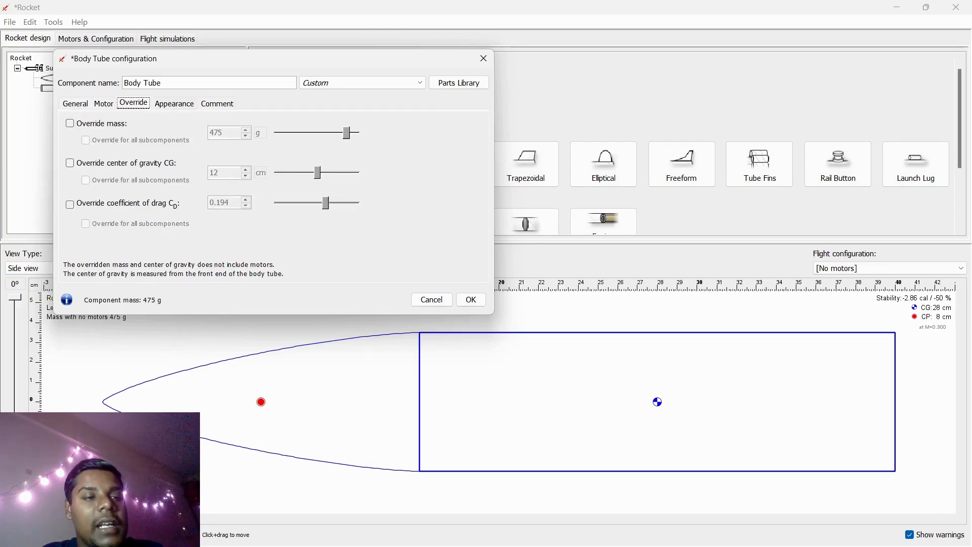
{"action": "left_click", "coordinate": [174, 103]}
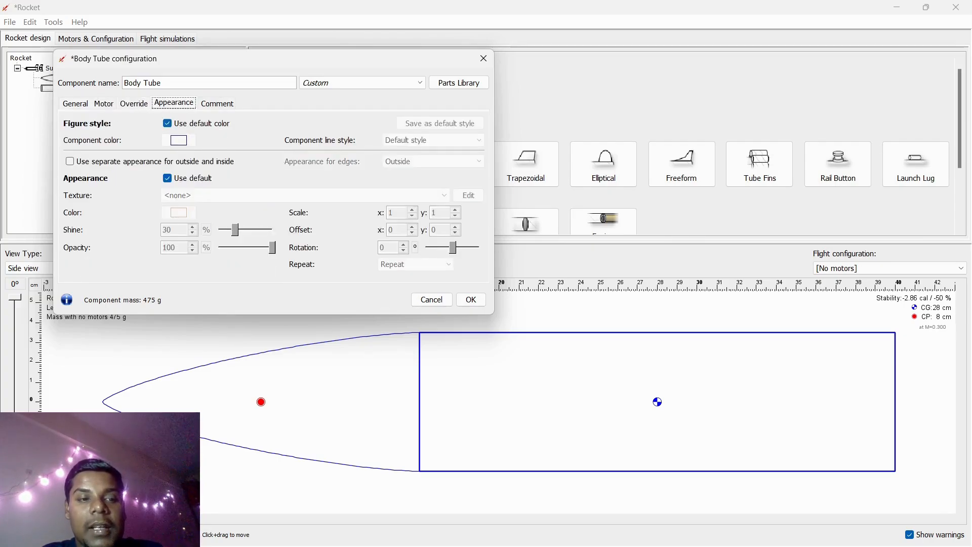
{"action": "left_click", "coordinate": [471, 299]}
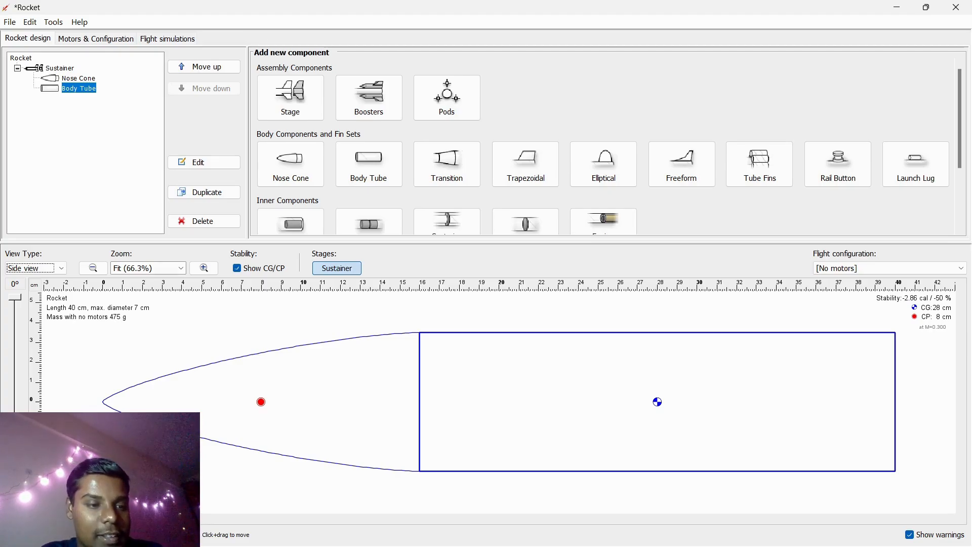
- Add a Transition behind the body tube and close the preset chooser
{"action": "left_click", "coordinate": [93, 268]}
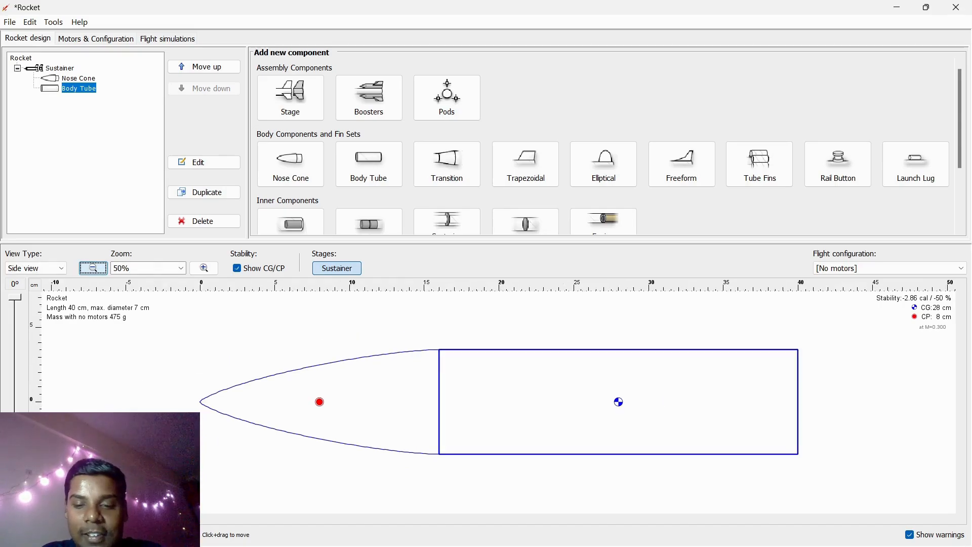
{"action": "left_click", "coordinate": [93, 267]}
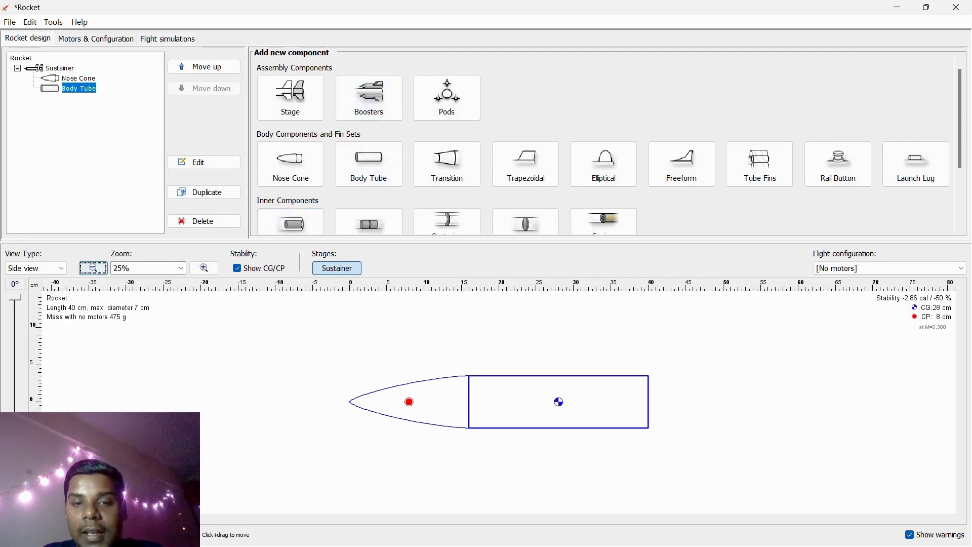
{"action": "left_click", "coordinate": [446, 164]}
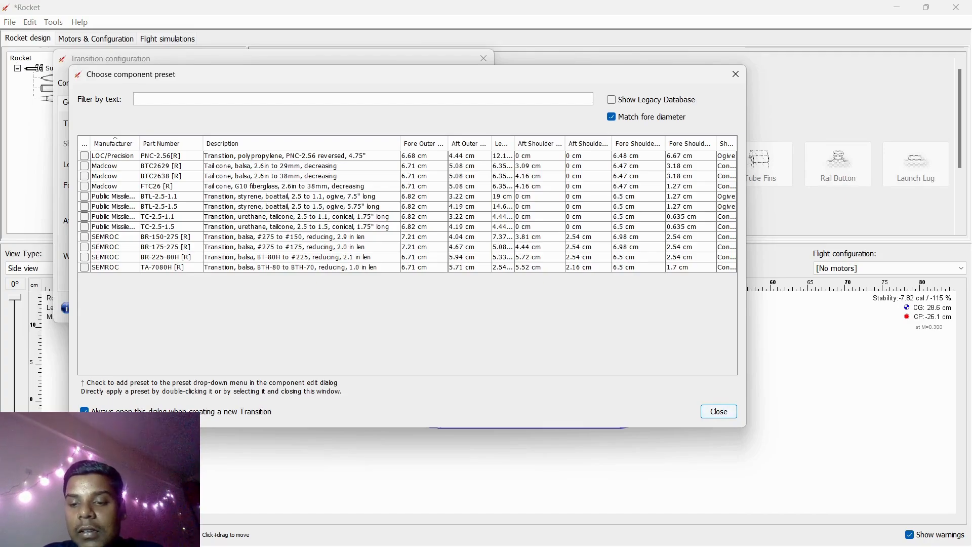
{"action": "left_click", "coordinate": [719, 411]}
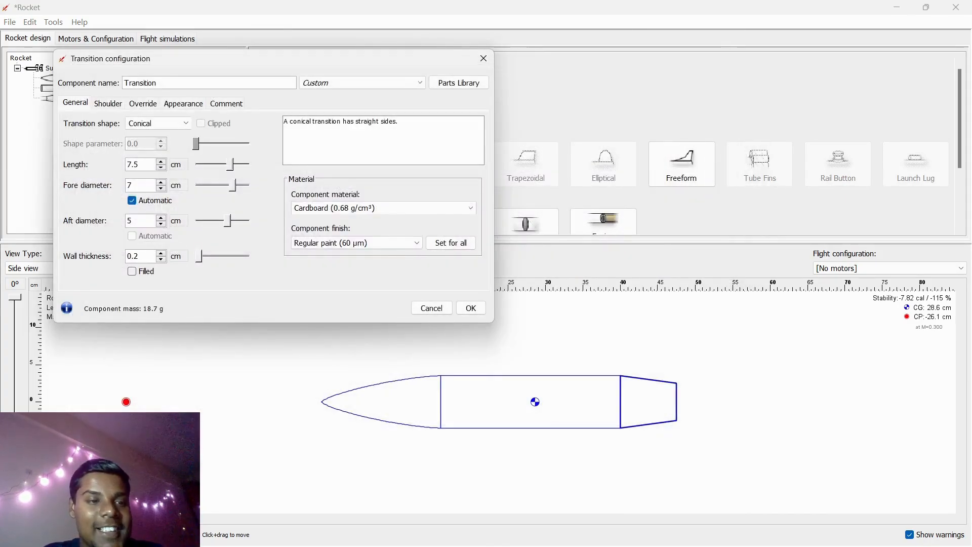
- Set the transition length to about 7.2 cm and its fore diameter to 7 cm
{"action": "left_click_drag", "start_coordinate": [231, 164], "coordinate": [235, 164]}
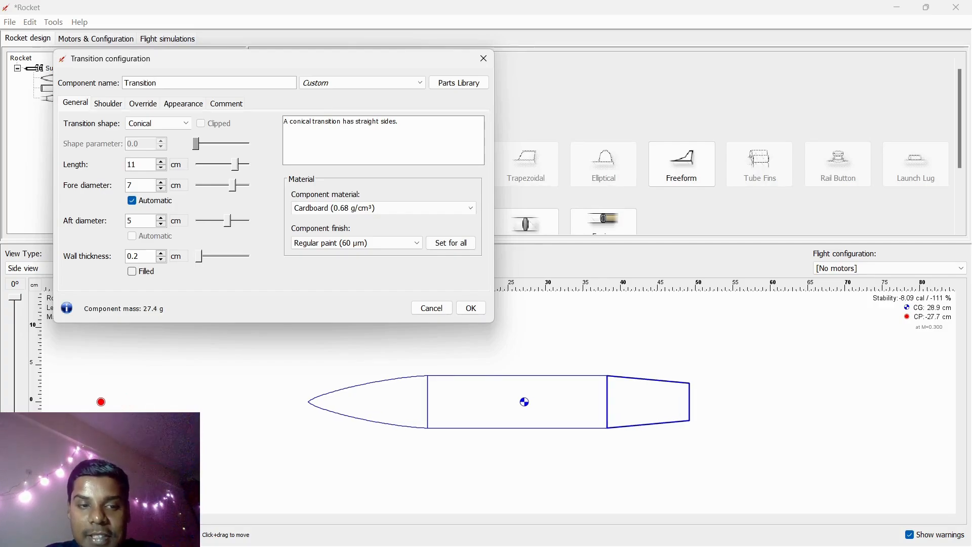
{"action": "left_click_drag", "start_coordinate": [235, 164], "coordinate": [234, 185]}
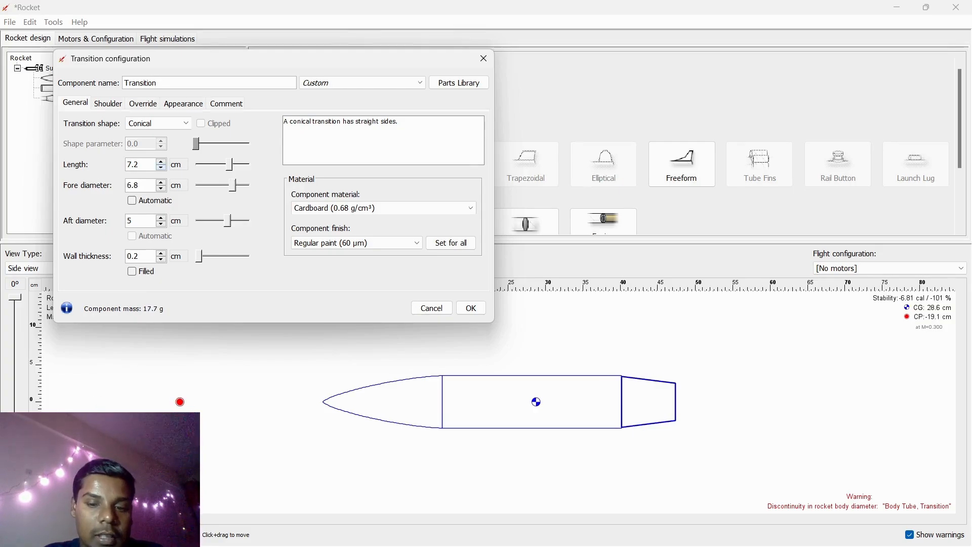
{"action": "left_click", "coordinate": [134, 185]}
{"action": "key", "text": "BackSpace"}
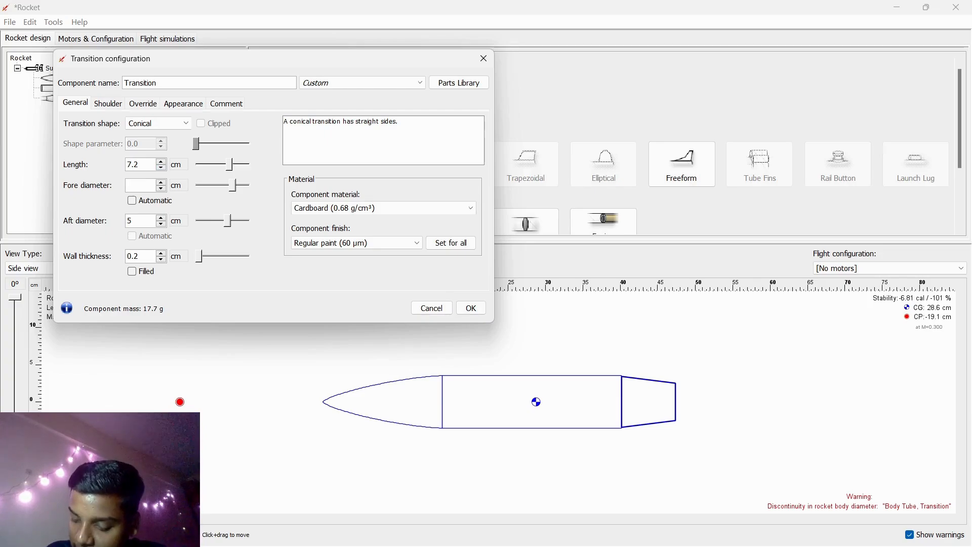
{"action": "type", "text": "7"}
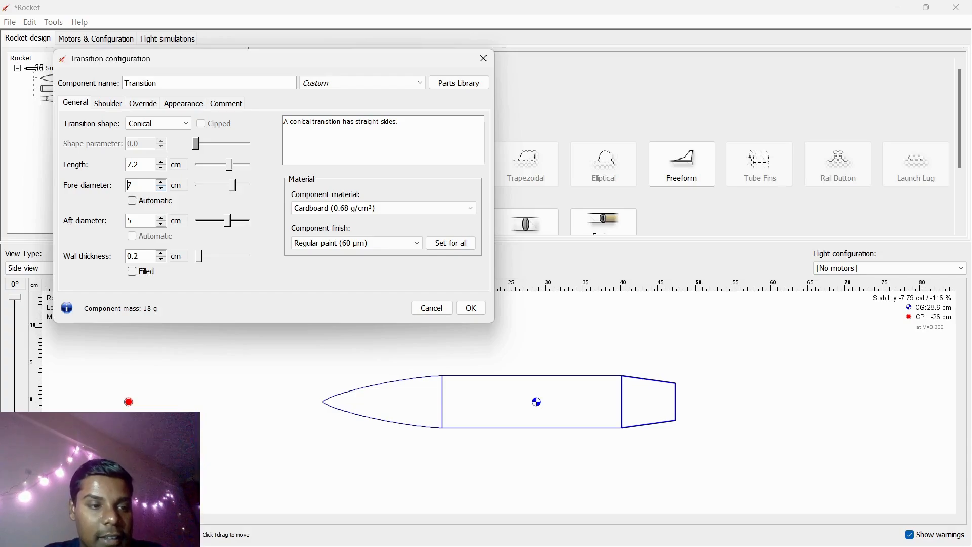
- Set the transition's aft diameter to 8 cm and apply the configuration
{"action": "key", "text": "Tab"}
{"action": "key", "text": "BackSpace"}
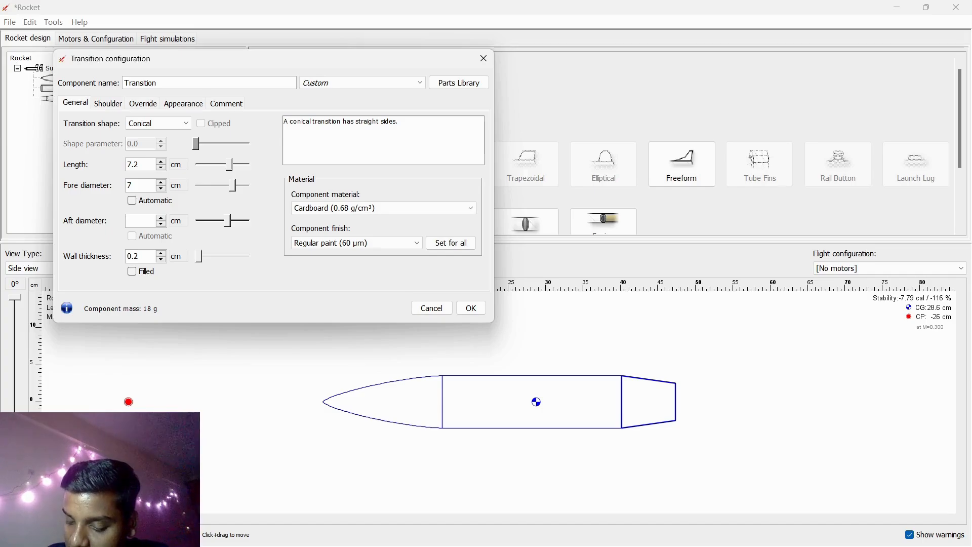
{"action": "type", "text": "8"}
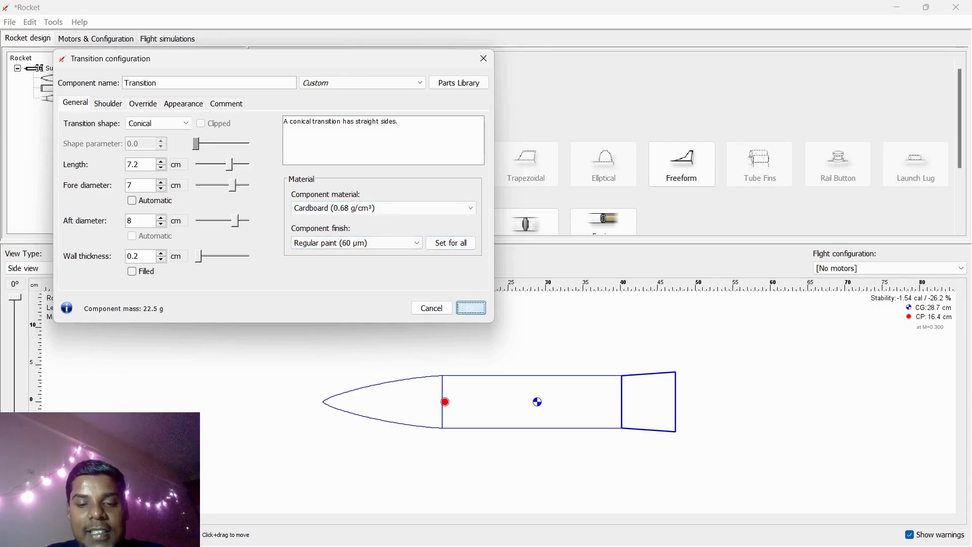
{"action": "left_click", "coordinate": [470, 308]}
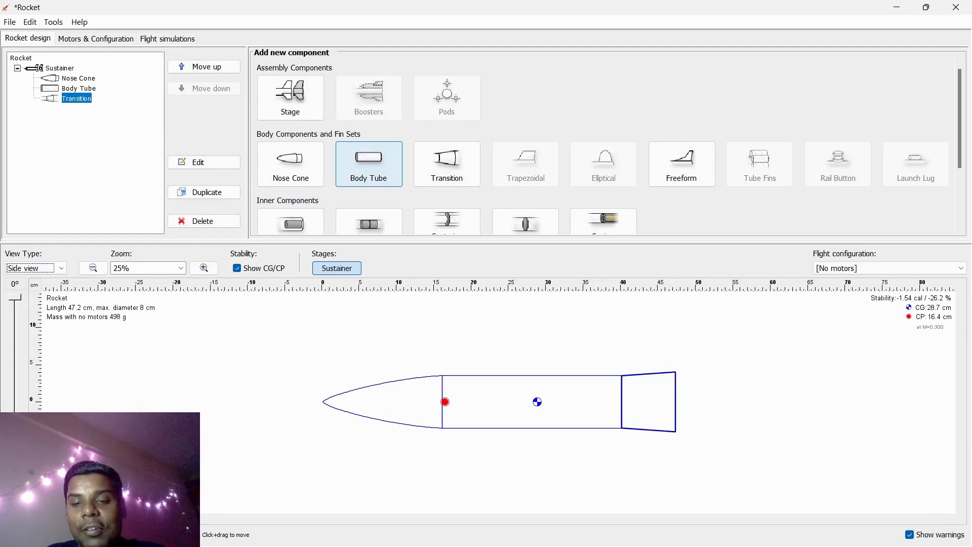
- Add a second Body Tube behind the transition, close the preset chooser and accept its default settings
{"action": "scroll", "coordinate": [369, 162], "scroll_direction": "down", "scroll_amount": 1}
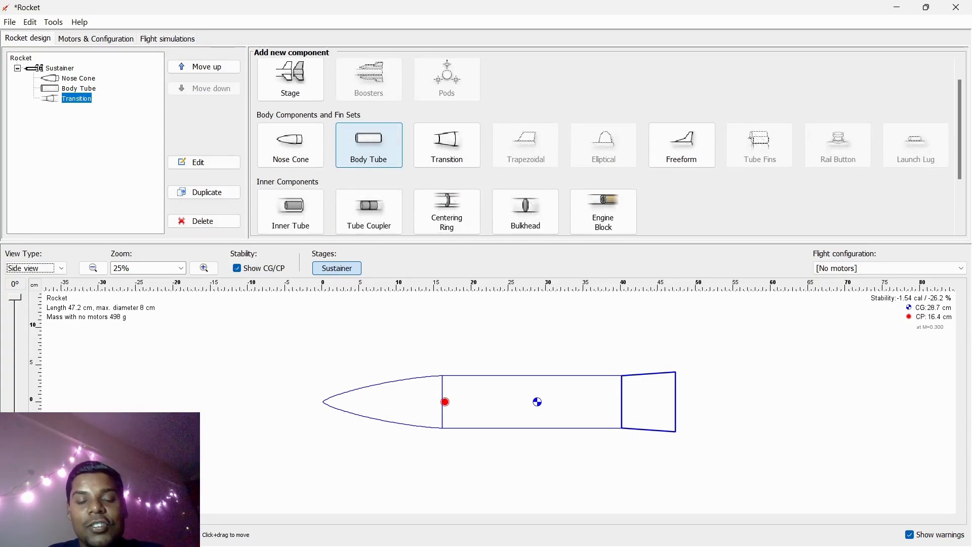
{"action": "left_click", "coordinate": [368, 146]}
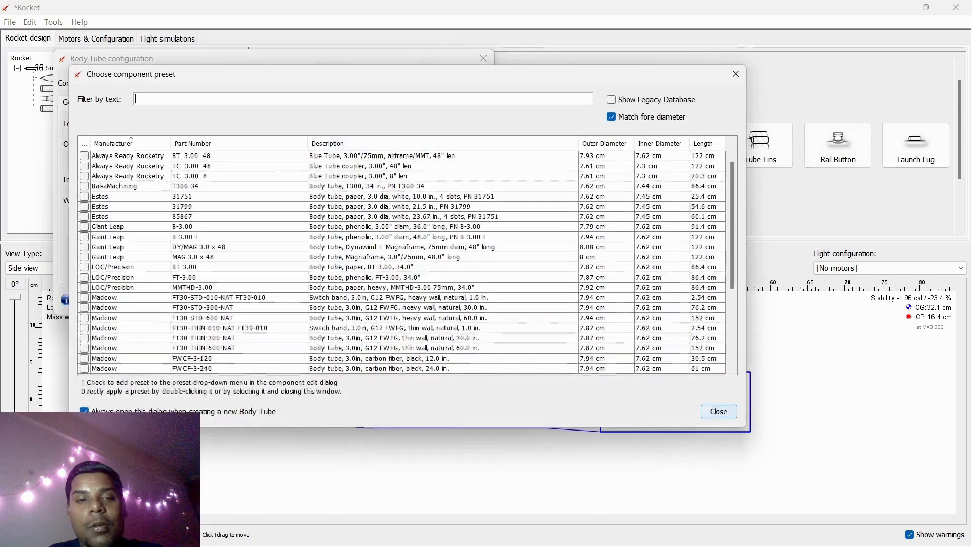
{"action": "left_click", "coordinate": [718, 411]}
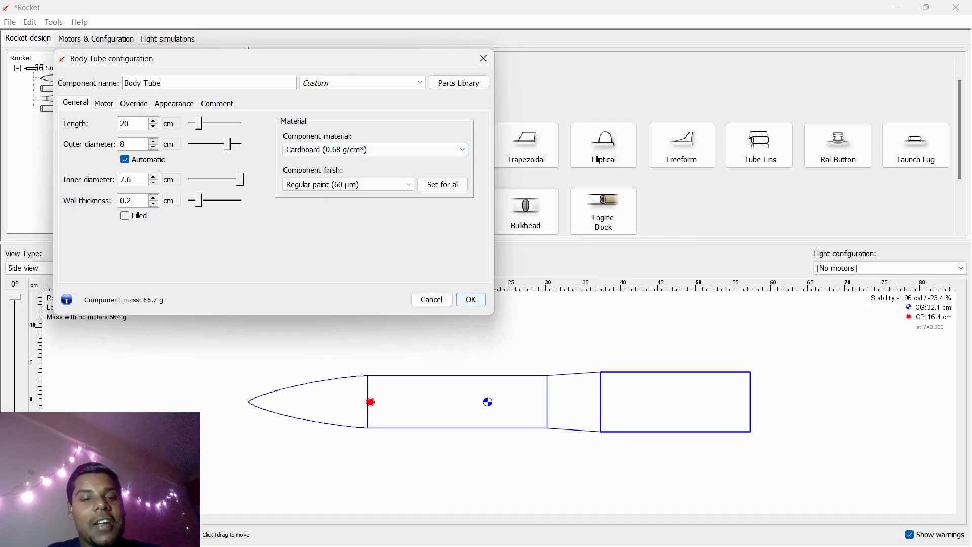
{"action": "left_click", "coordinate": [471, 299]}
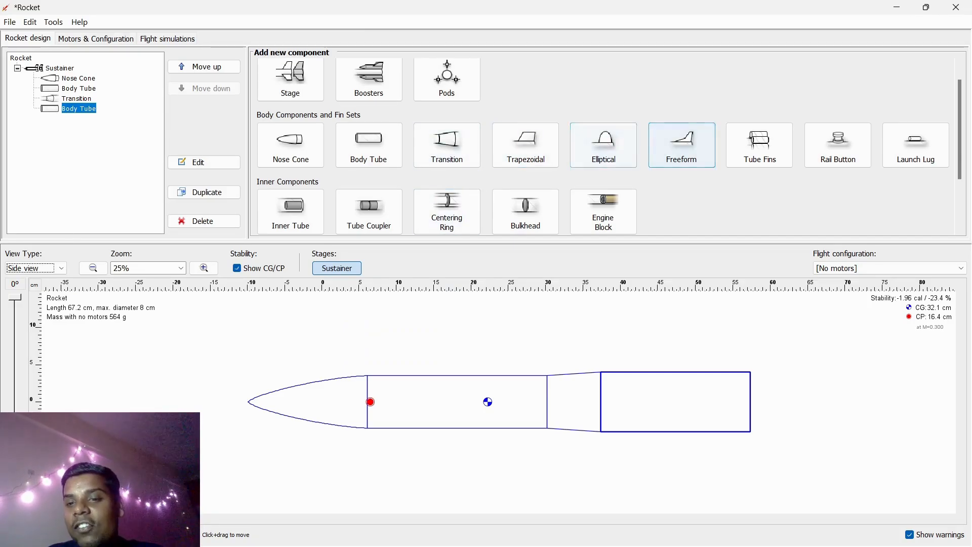
- Add a Trapezoidal fin set to the rear body tube with 4 fins made of Delrin (1.42 g/cm³)
{"action": "scroll", "coordinate": [838, 145], "scroll_direction": "down", "scroll_amount": 1}
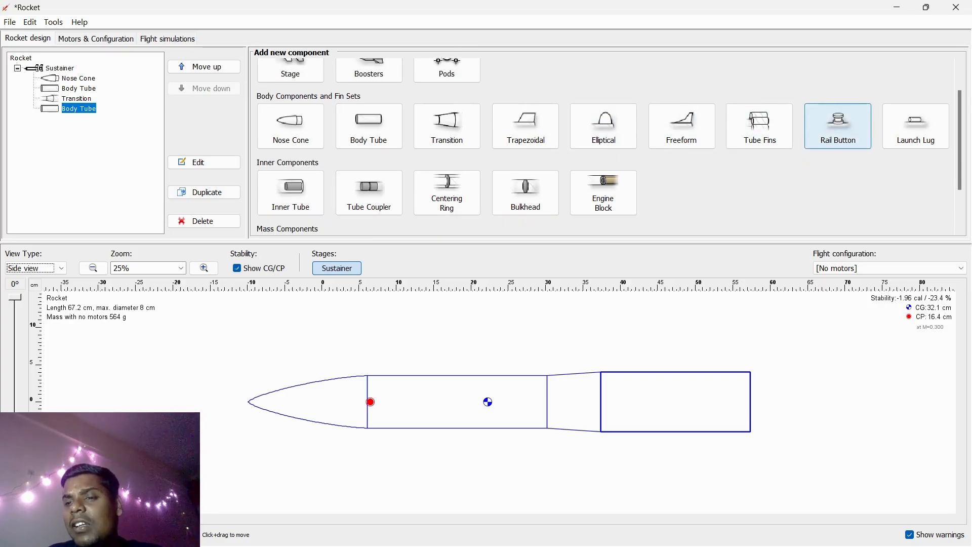
{"action": "left_click", "coordinate": [526, 127]}
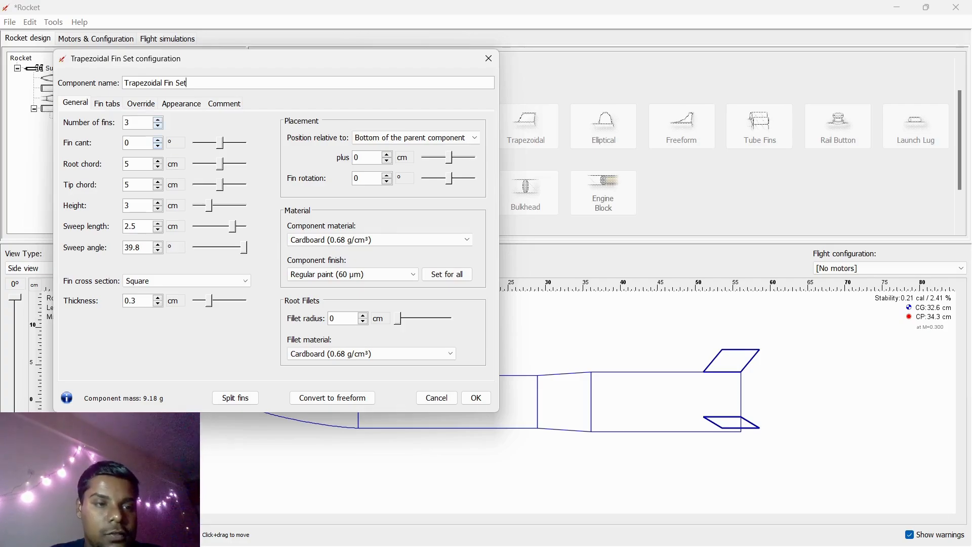
{"action": "left_click", "coordinate": [158, 119]}
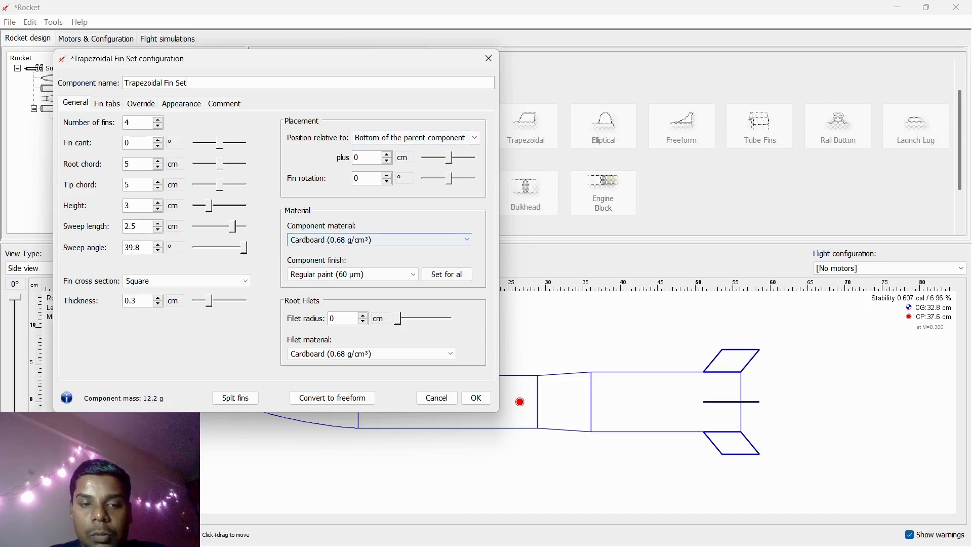
{"action": "left_click", "coordinate": [380, 239]}
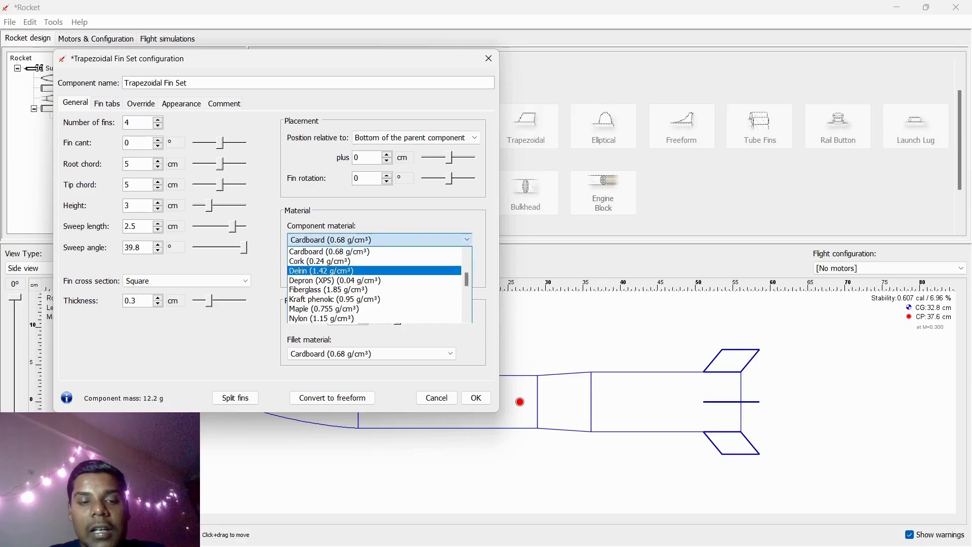
{"action": "left_click", "coordinate": [374, 271]}
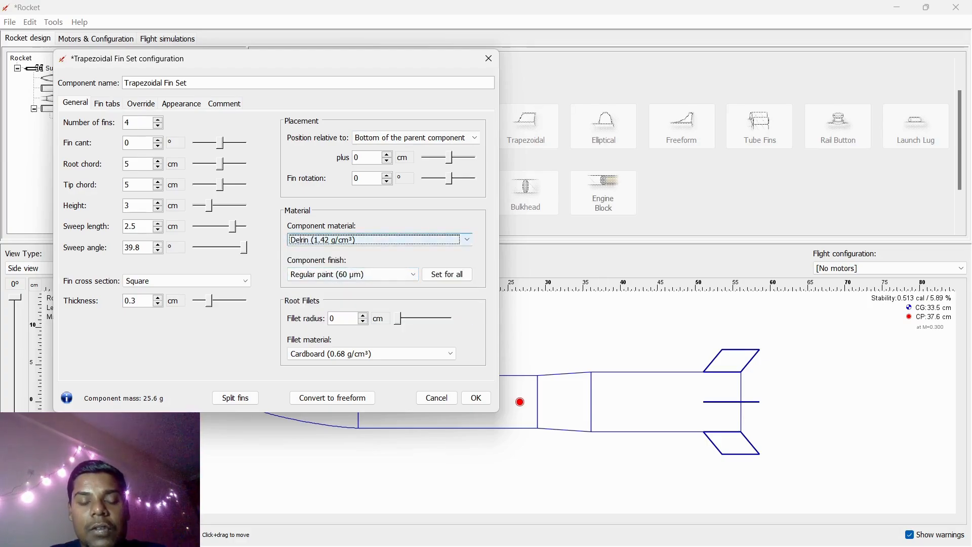
- Set the fin set's component finish to Smooth paint (20 µm) and close its configuration
{"action": "left_click", "coordinate": [352, 273]}
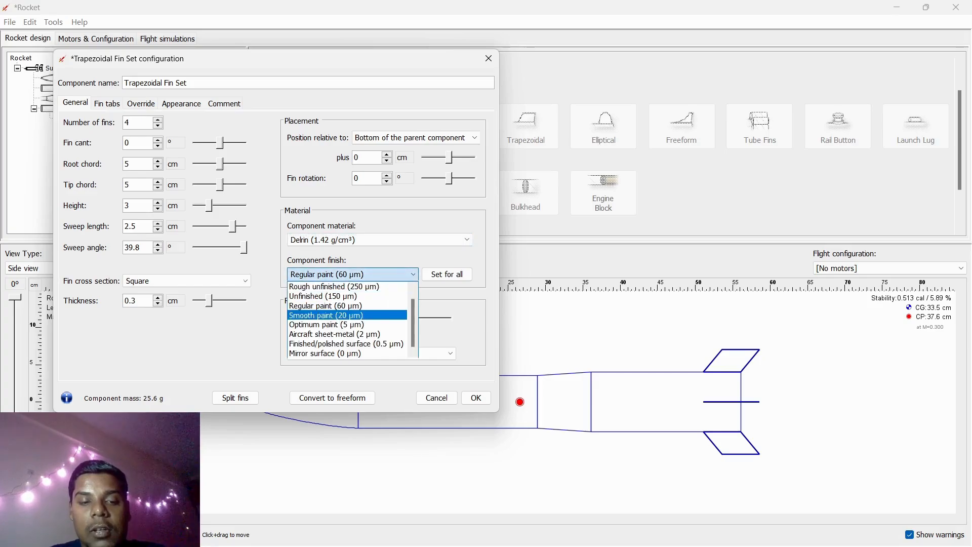
{"action": "left_click", "coordinate": [326, 324]}
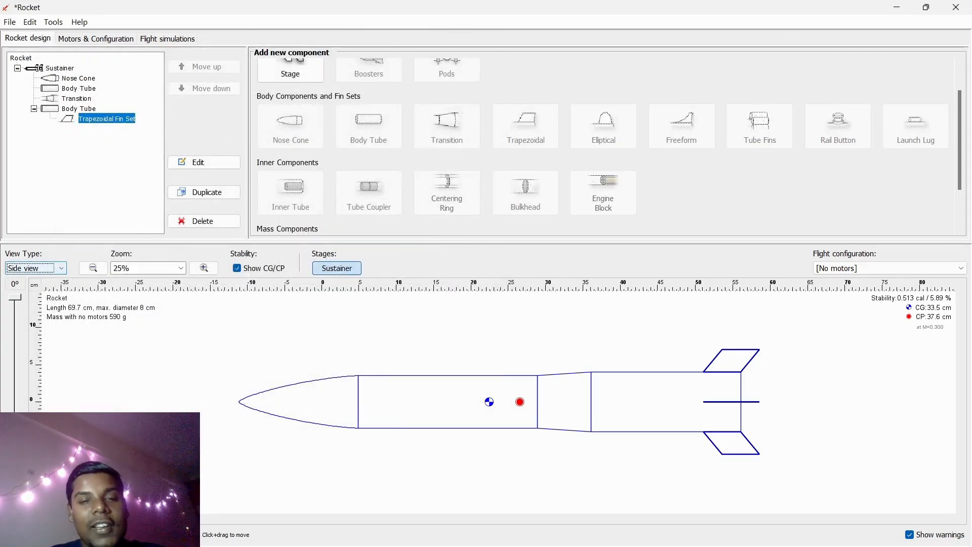
- Inspect the rocket in the 3D Figure view, then return to the Top view
{"action": "left_click", "coordinate": [35, 268]}
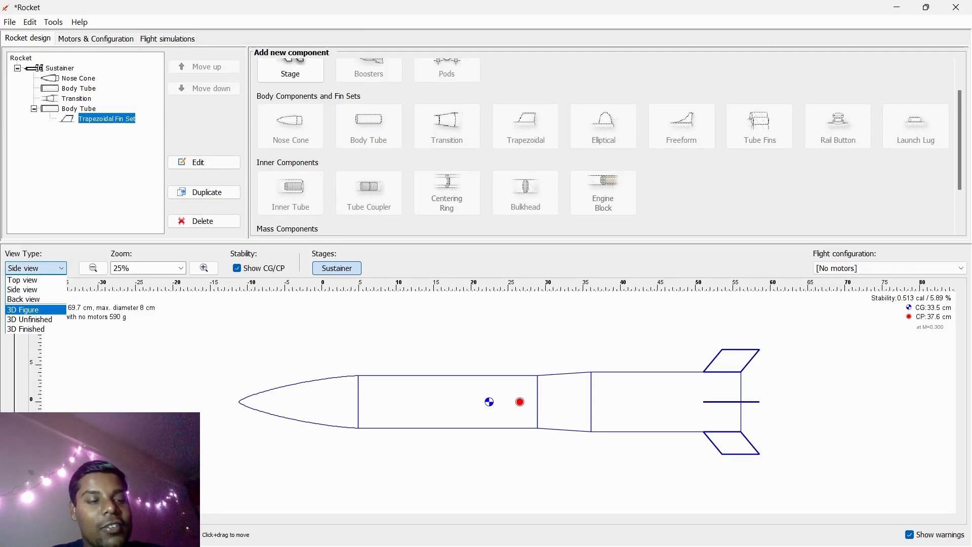
{"action": "left_click", "coordinate": [31, 310]}
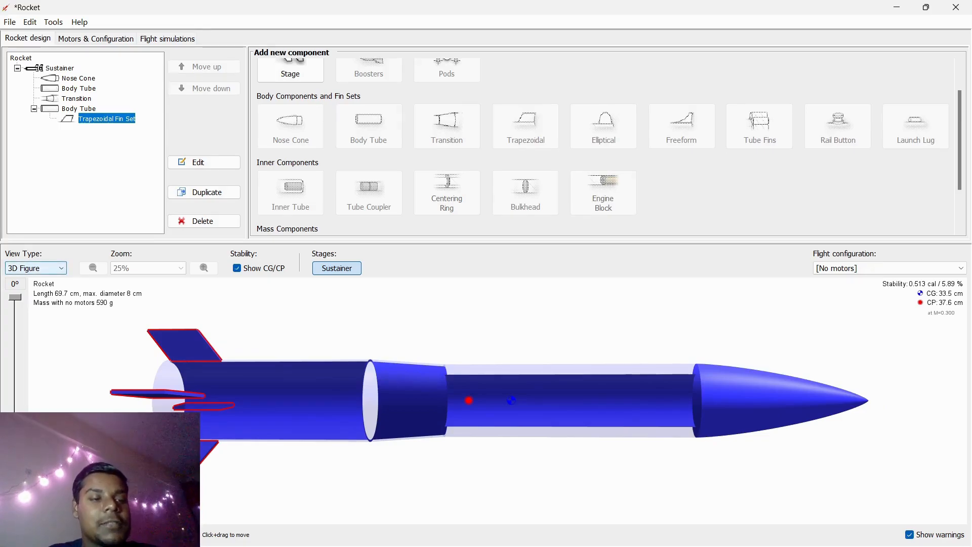
{"action": "left_click", "coordinate": [36, 268]}
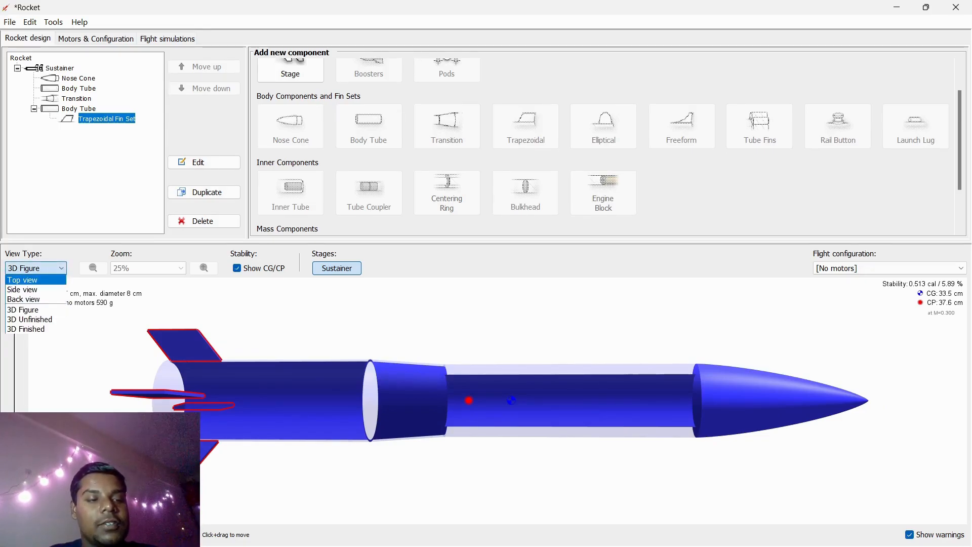
{"action": "left_click", "coordinate": [35, 280]}
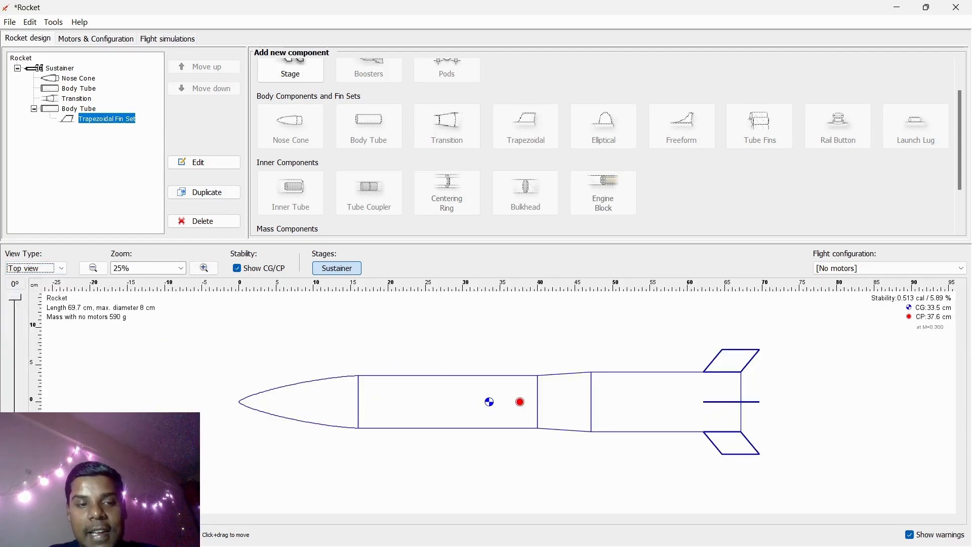
- Add a Parachute inside the rear body tube, browsing the preset list before closing the preset chooser
{"action": "left_click", "coordinate": [653, 401]}
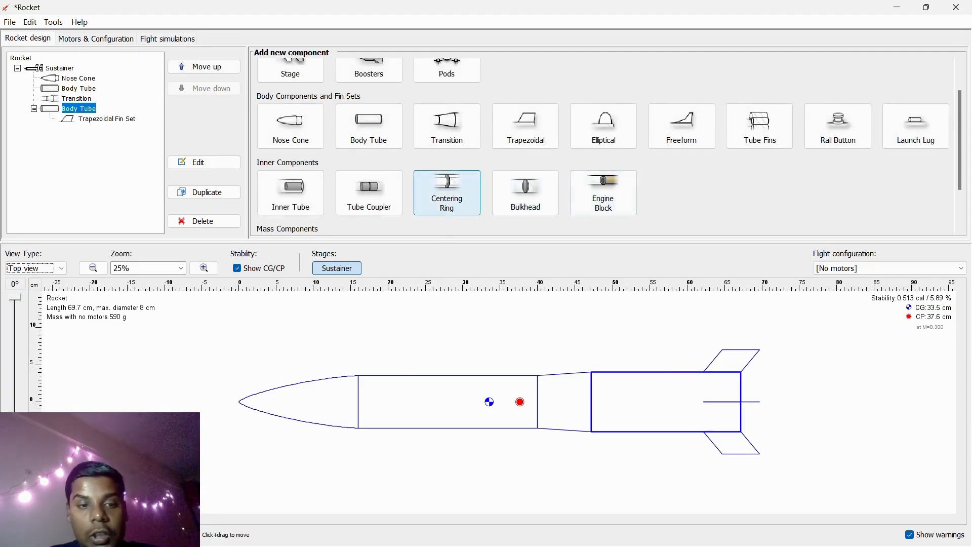
{"action": "scroll", "coordinate": [446, 197], "scroll_direction": "down", "scroll_amount": 2}
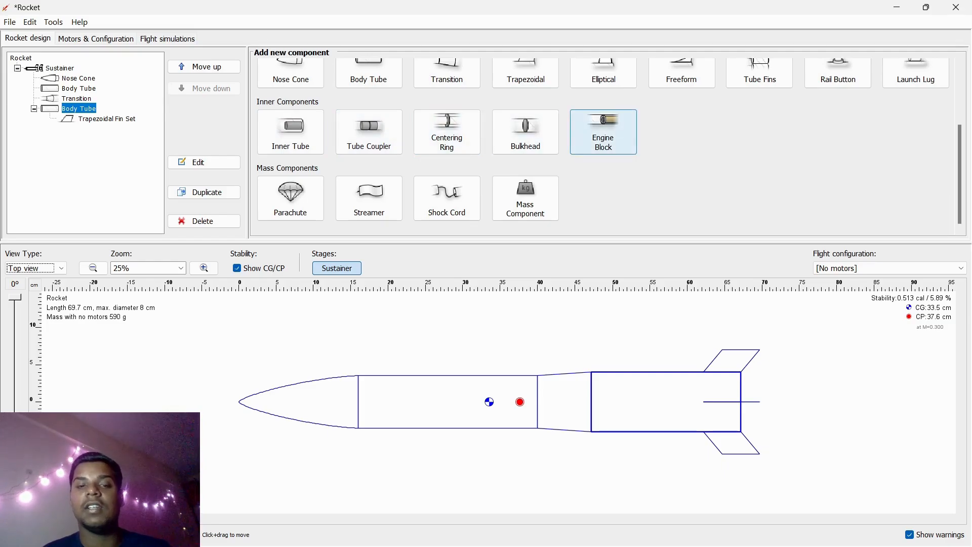
{"action": "left_click", "coordinate": [290, 198]}
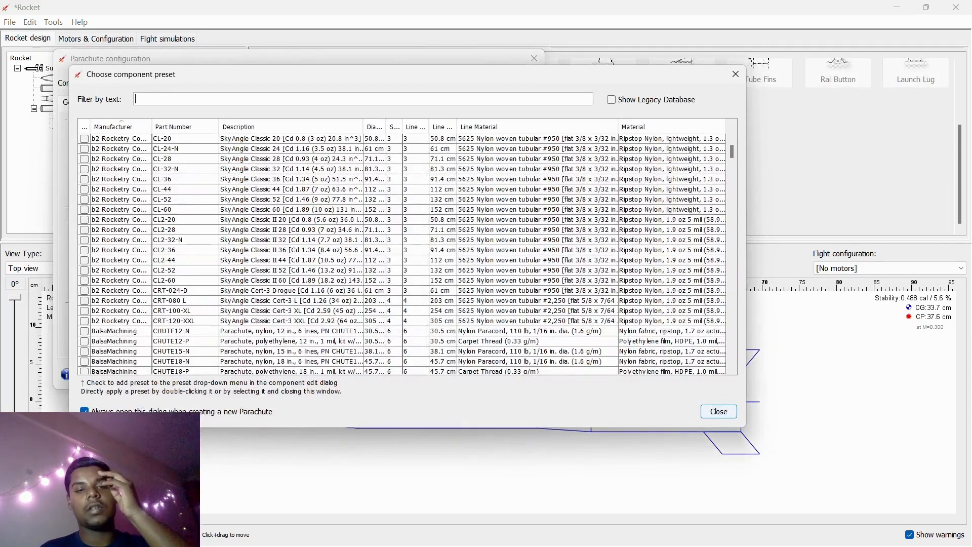
{"action": "scroll", "coordinate": [403, 253], "scroll_direction": "down", "scroll_amount": 4}
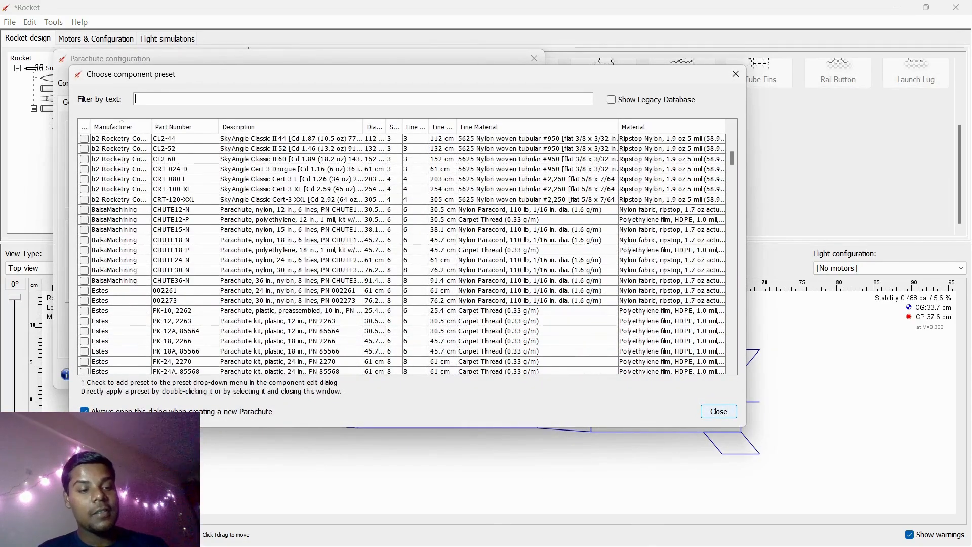
{"action": "scroll", "coordinate": [402, 253], "scroll_direction": "down", "scroll_amount": 2}
{"action": "scroll", "coordinate": [403, 253], "scroll_direction": "down", "scroll_amount": 1}
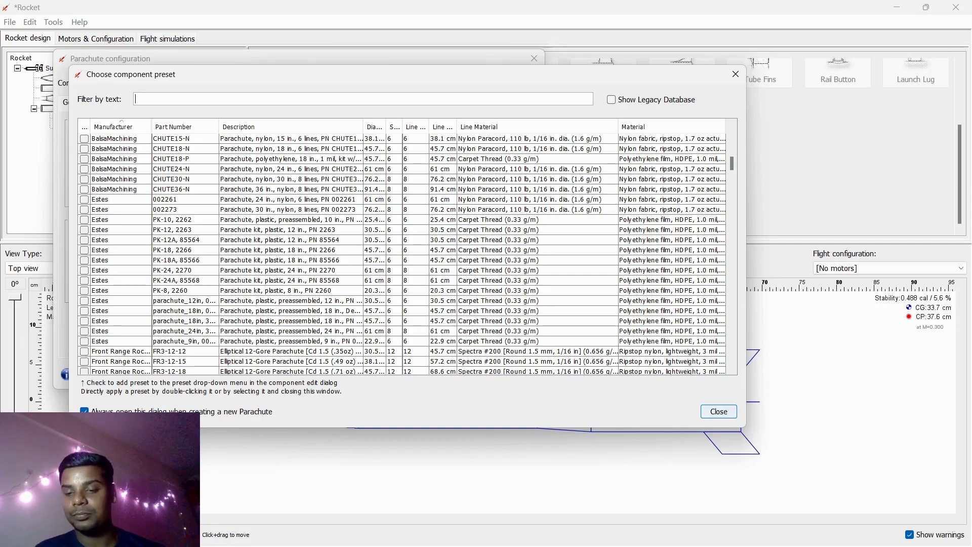
{"action": "left_click", "coordinate": [719, 411]}
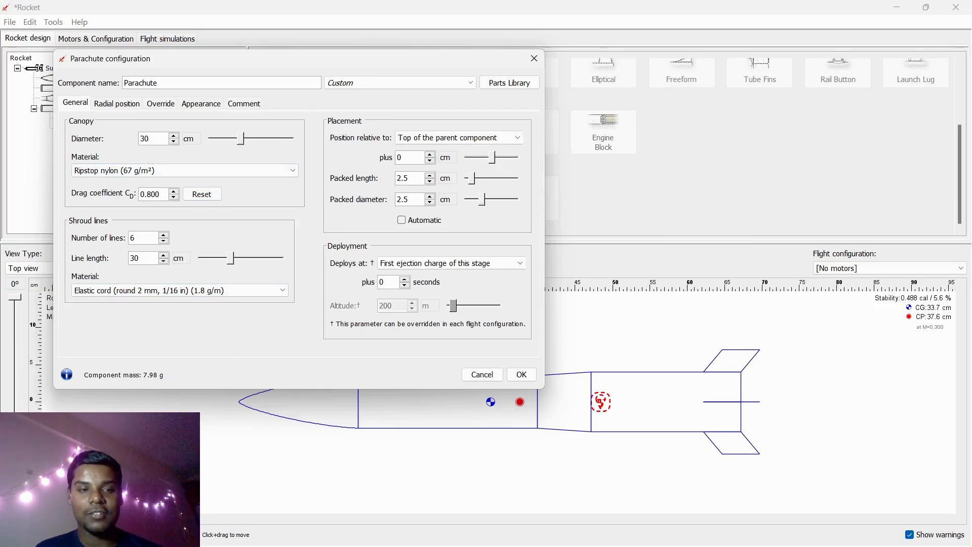
- Set the parachute's canopy diameter to about 14 cm, keep Ripstop nylon (67 g/m²) as material, and apply
{"action": "left_click_drag", "start_coordinate": [240, 139], "coordinate": [223, 138]}
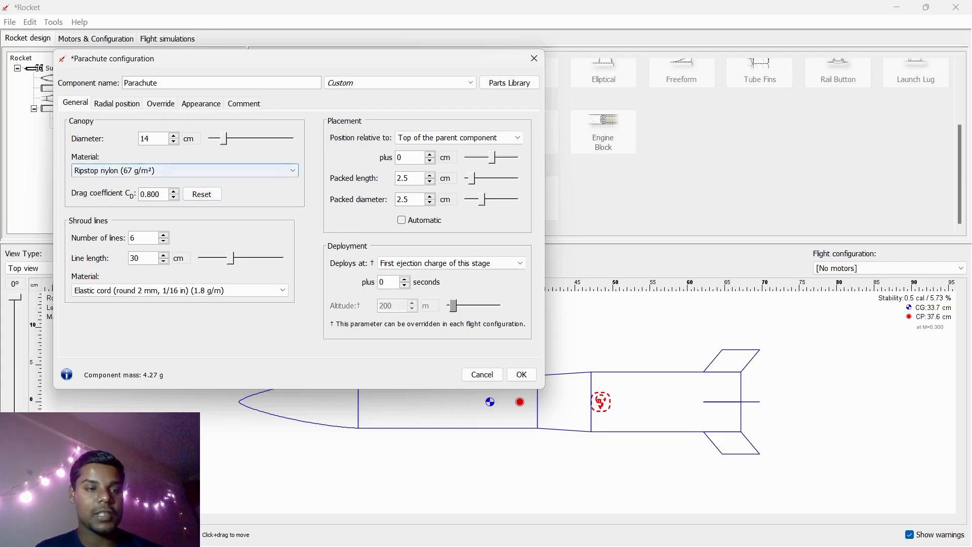
{"action": "left_click", "coordinate": [183, 170]}
{"action": "left_click", "coordinate": [129, 220]}
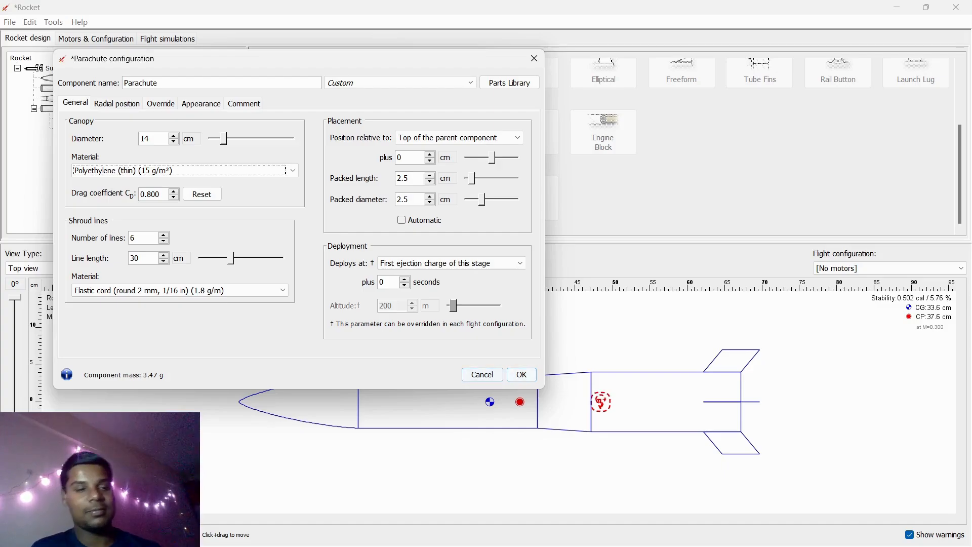
{"action": "left_click", "coordinate": [291, 170]}
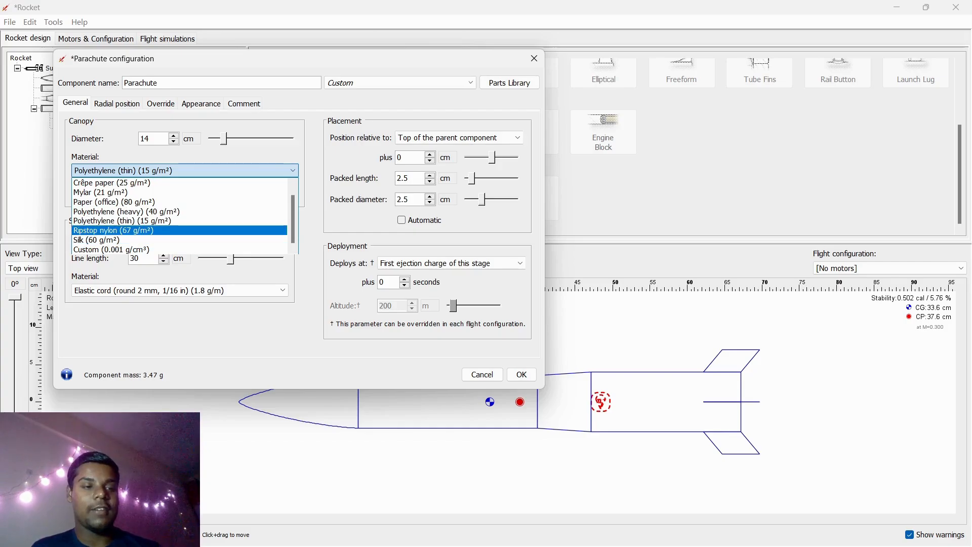
{"action": "left_click", "coordinate": [152, 230]}
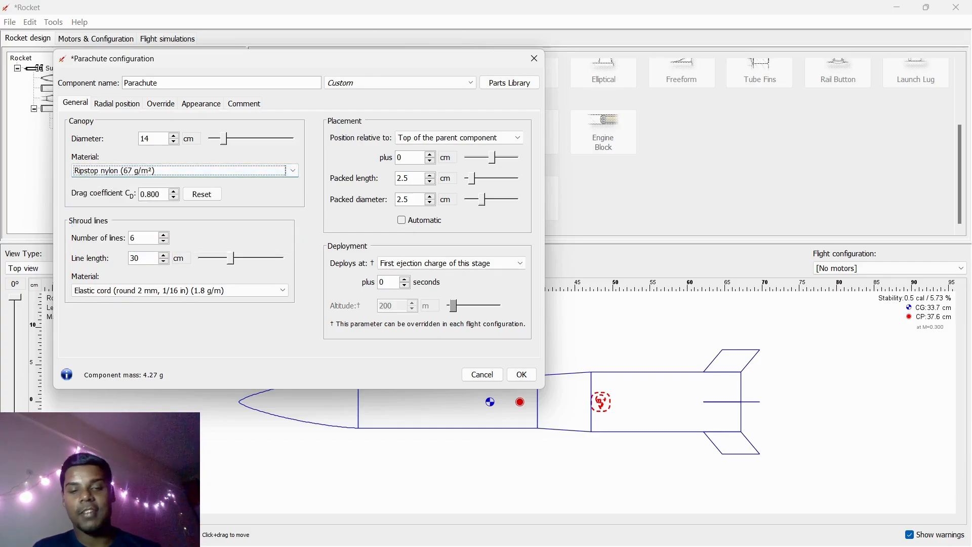
{"action": "left_click", "coordinate": [522, 375]}
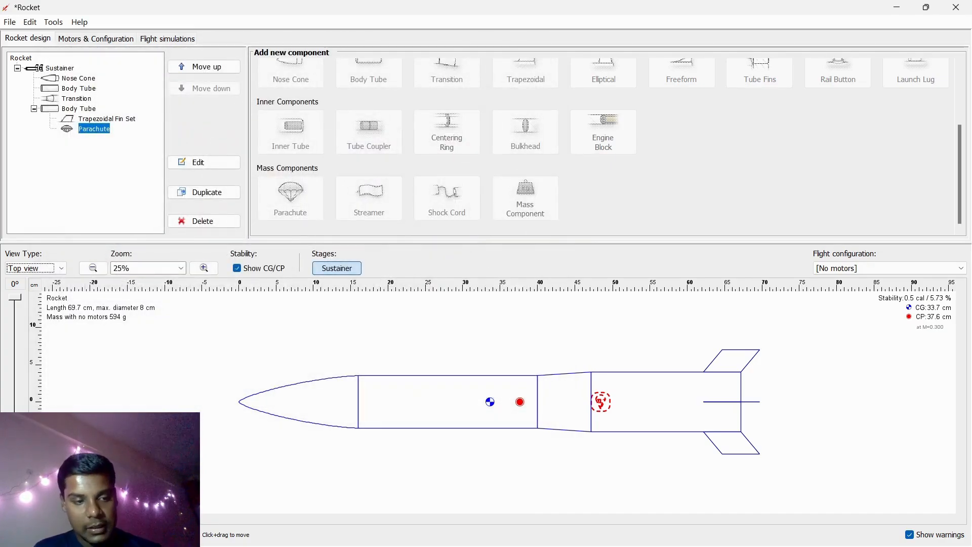
- Add a Mass Component to the rear body tube and close its configuration with default settings
{"action": "left_click", "coordinate": [599, 403]}
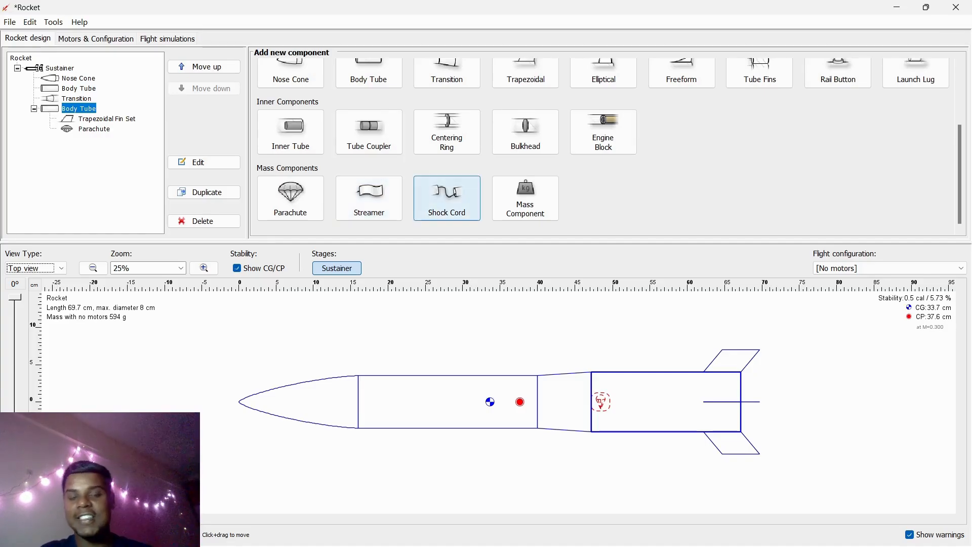
{"action": "left_click", "coordinate": [526, 199]}
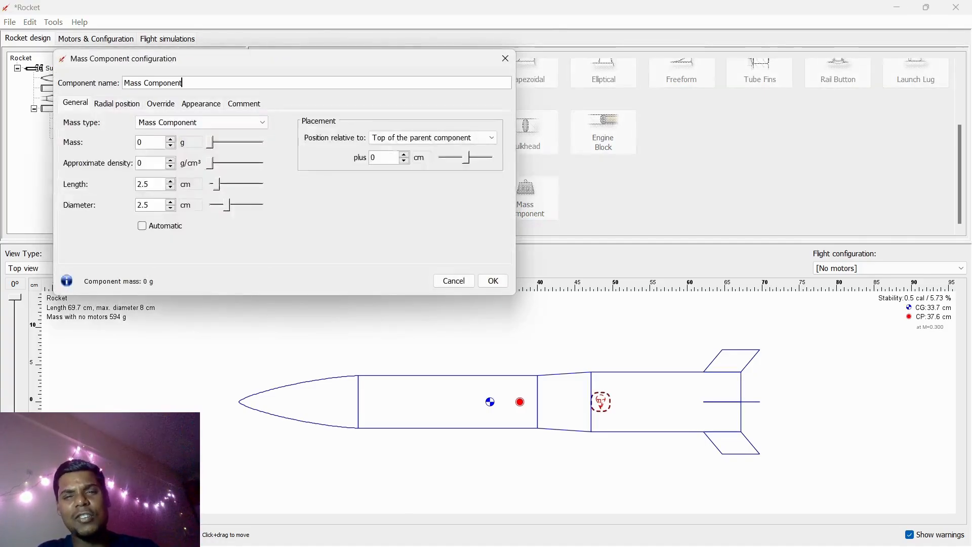
{"action": "left_click", "coordinate": [506, 58]}
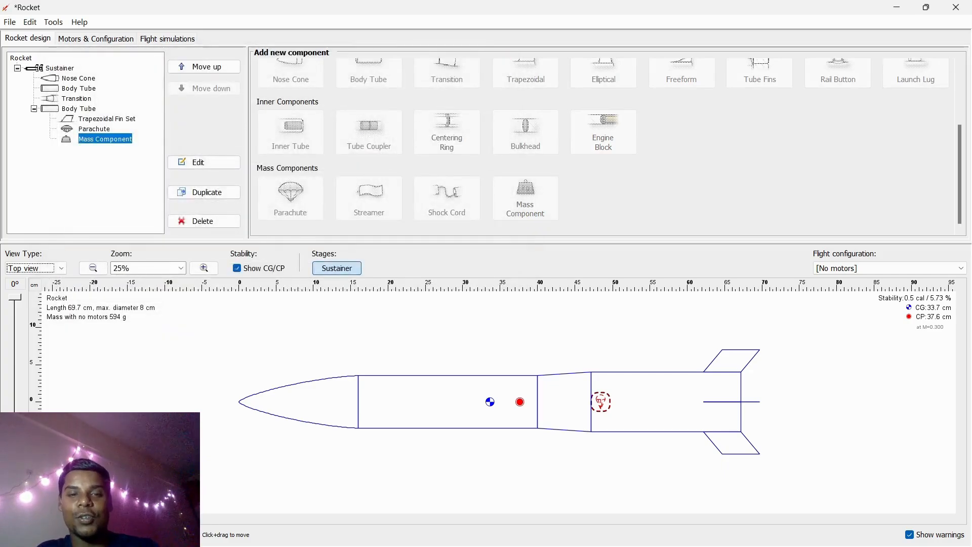
- Add an Inner Tube to the rear body tube, browsing and then closing the preset chooser
{"action": "left_click", "coordinate": [632, 471]}
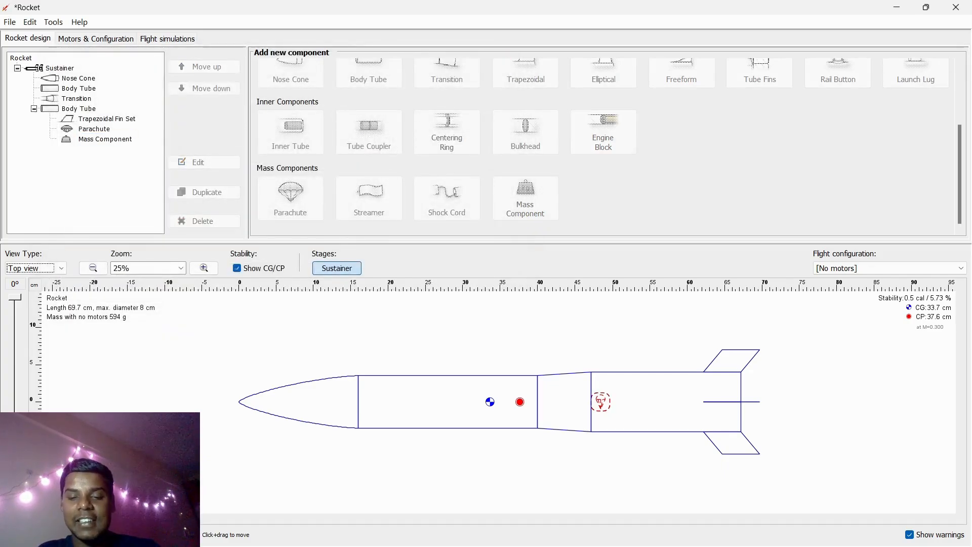
{"action": "left_click", "coordinate": [658, 402]}
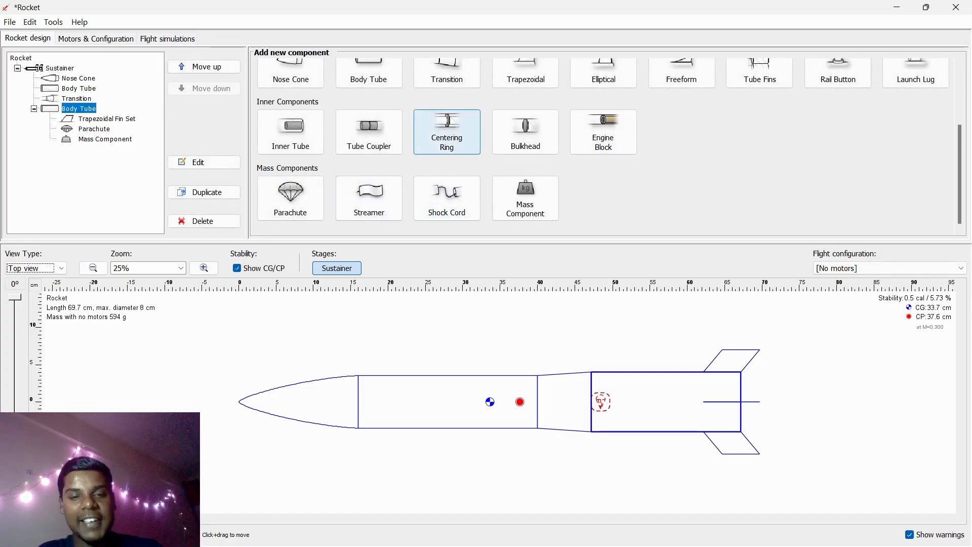
{"action": "left_click", "coordinate": [291, 132]}
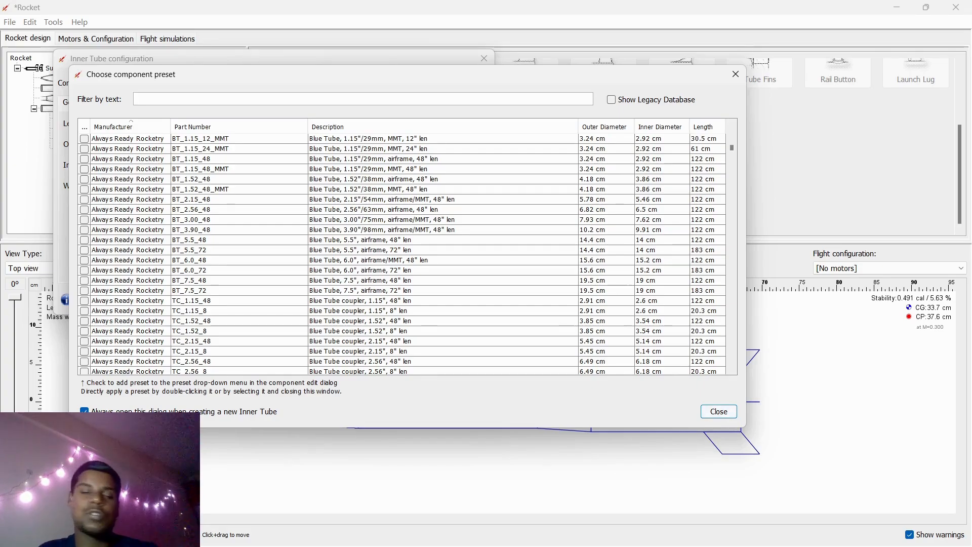
{"action": "scroll", "coordinate": [403, 253], "scroll_direction": "down", "scroll_amount": 20}
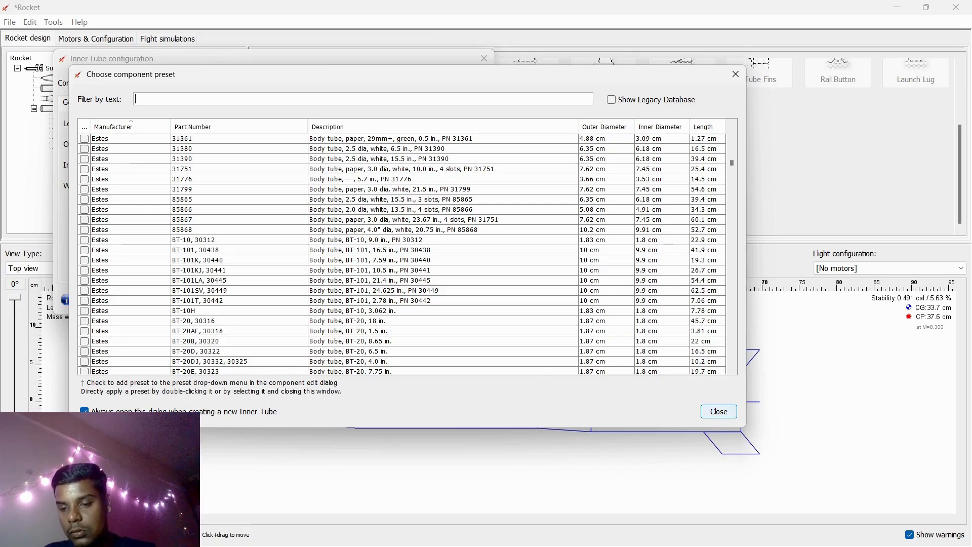
{"action": "left_click", "coordinate": [718, 411]}
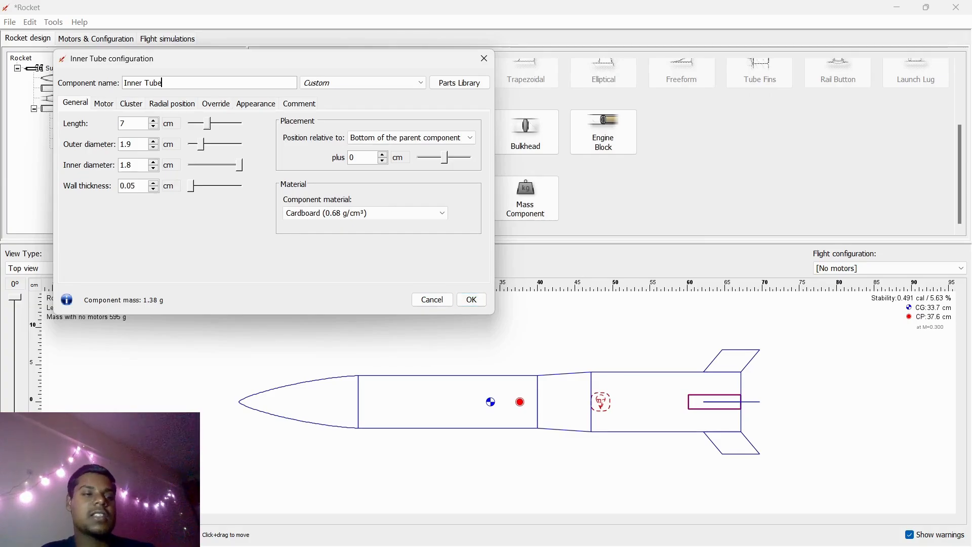
- Size the inner tube to about 9.3 cm long, 3.9 cm outer and 1.7 cm inner diameter, make it Nylon (1.15 g/cm³), and apply
{"action": "mouse_move", "coordinate": [207, 123]}
{"action": "left_mouse_down"}
{"action": "mouse_move", "coordinate": [220, 123]}
{"action": "mouse_move", "coordinate": [225, 166]}
{"action": "mouse_move", "coordinate": [211, 165]}
{"action": "left_mouse_up"}
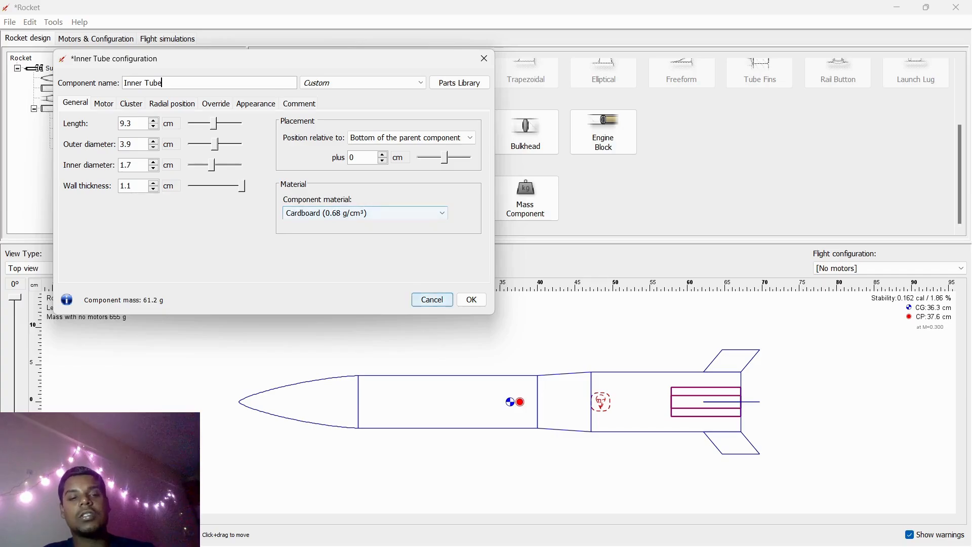
{"action": "left_click", "coordinate": [354, 213]}
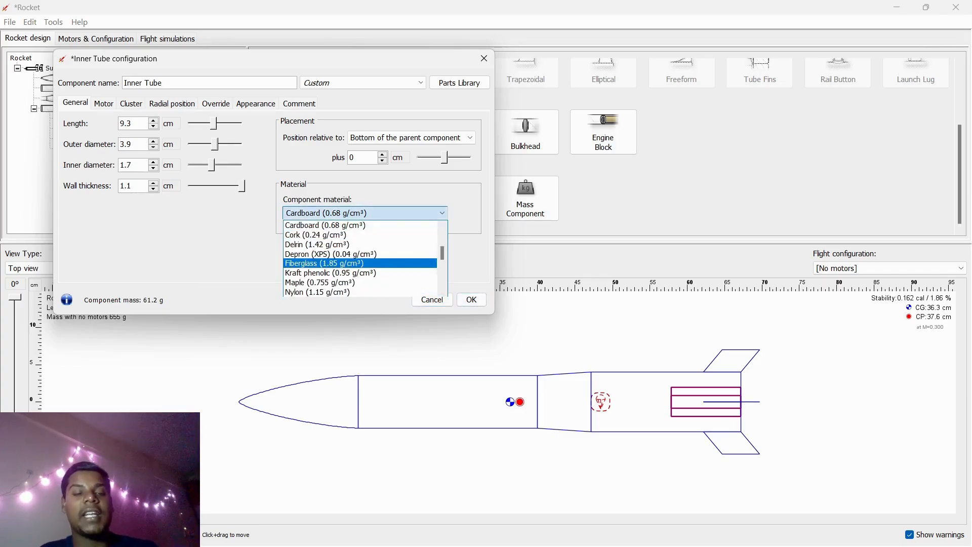
{"action": "scroll", "coordinate": [359, 258], "scroll_direction": "down", "scroll_amount": 1}
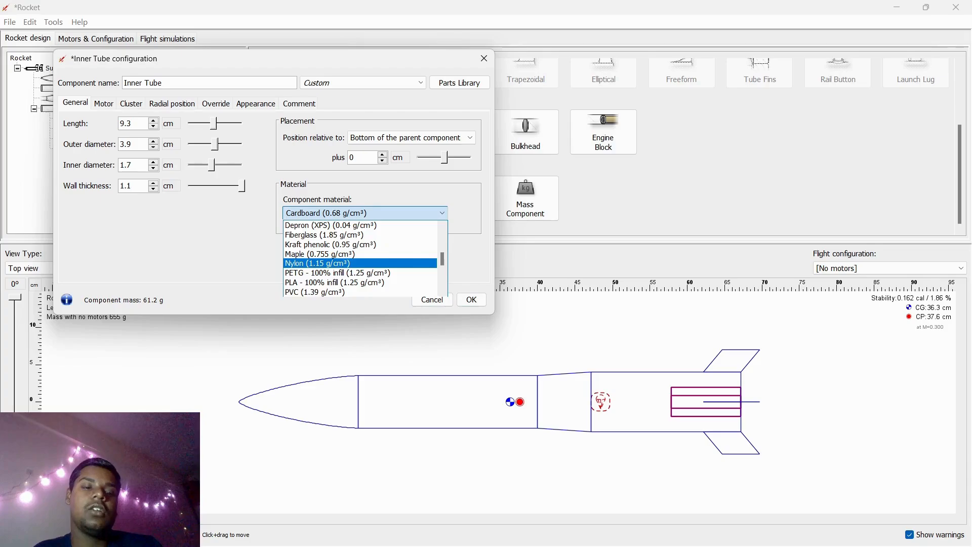
{"action": "left_click", "coordinate": [354, 263]}
{"action": "left_click", "coordinate": [472, 299]}
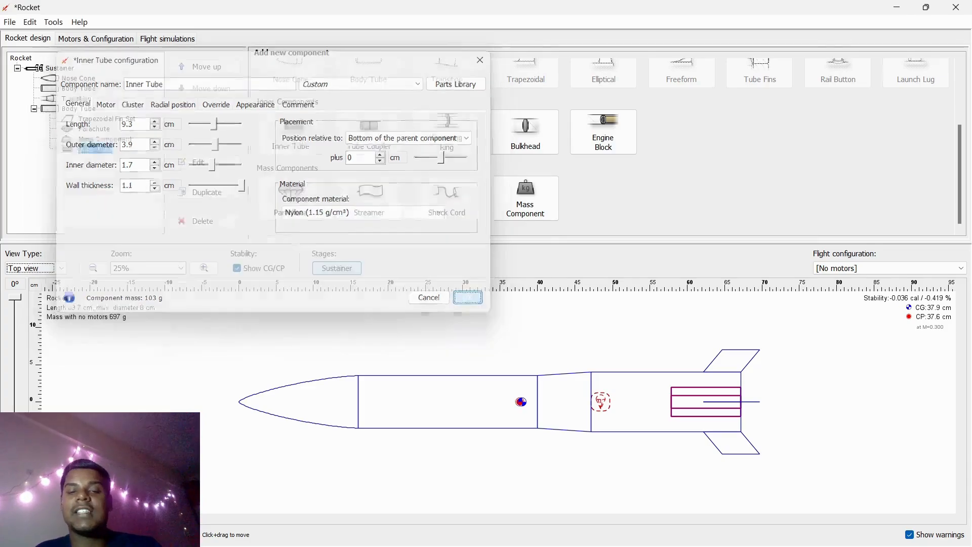